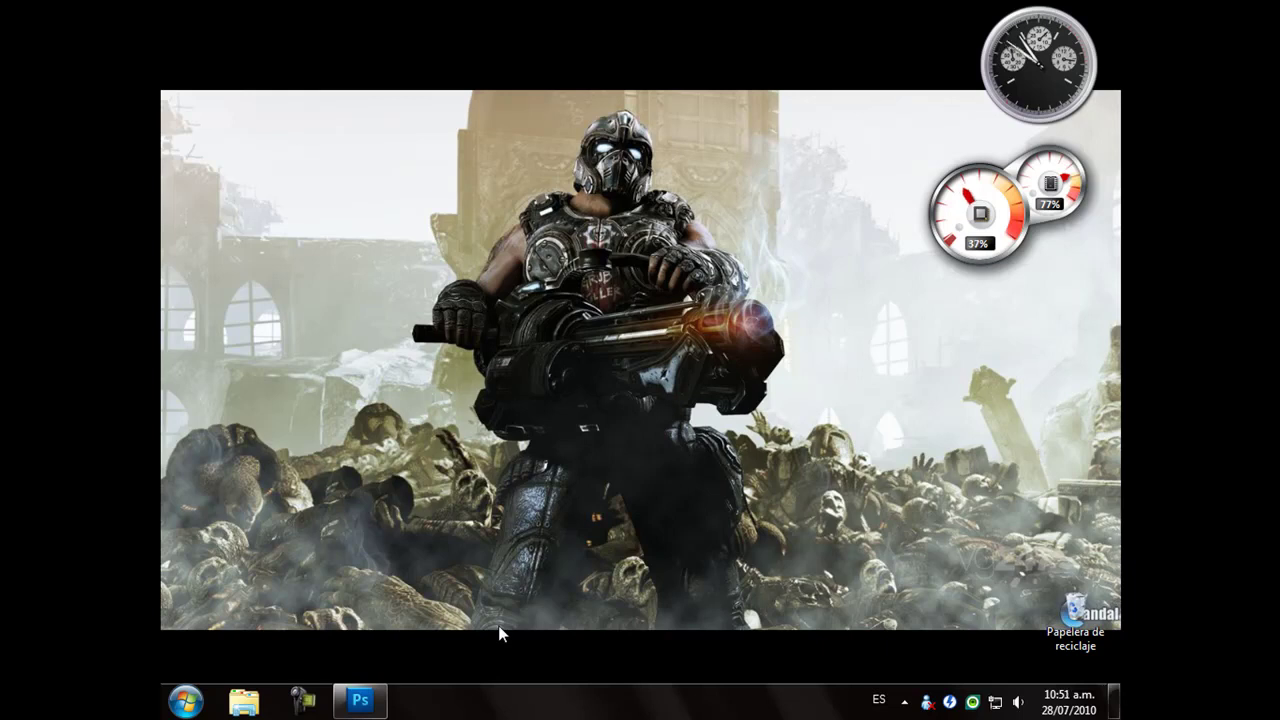
Restore the Photoshop window showing the Ps logo PNG at 100%.
{"action": "left_click", "coordinate": [360, 700]}
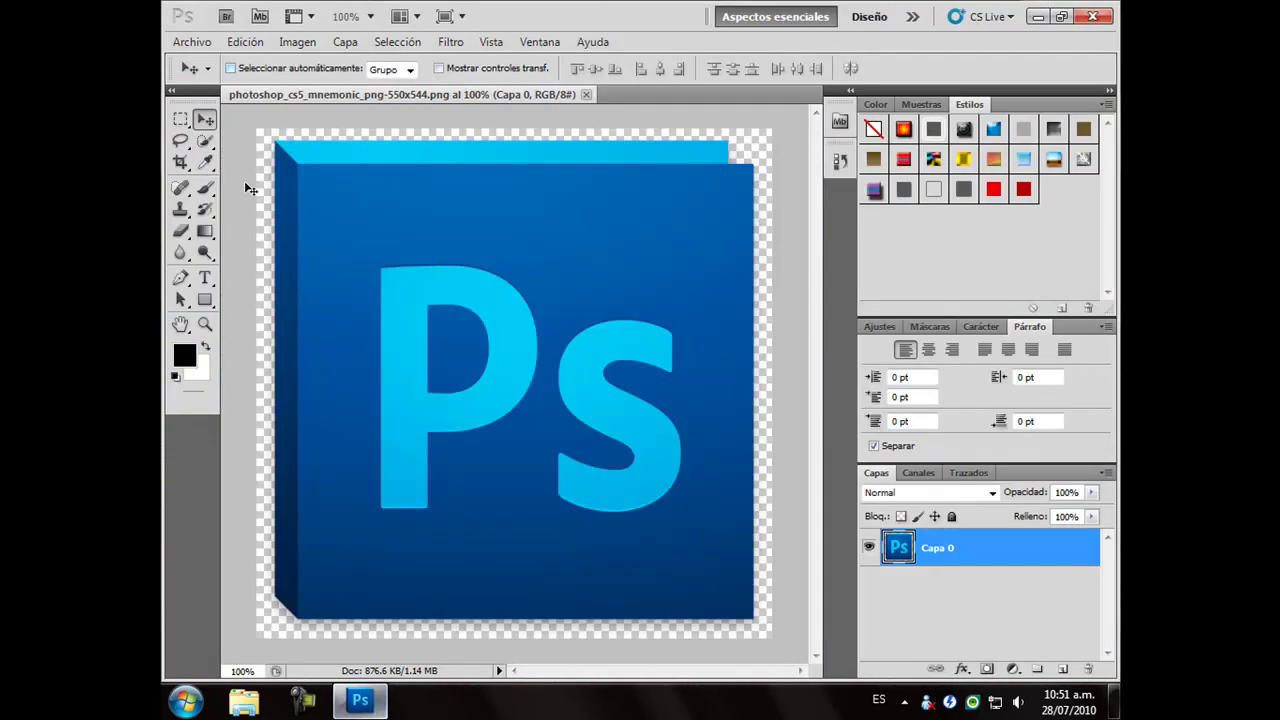
Create a new white document 1024 × 768 pixels via Archivo > Nuevo.
{"action": "left_click", "coordinate": [192, 41]}
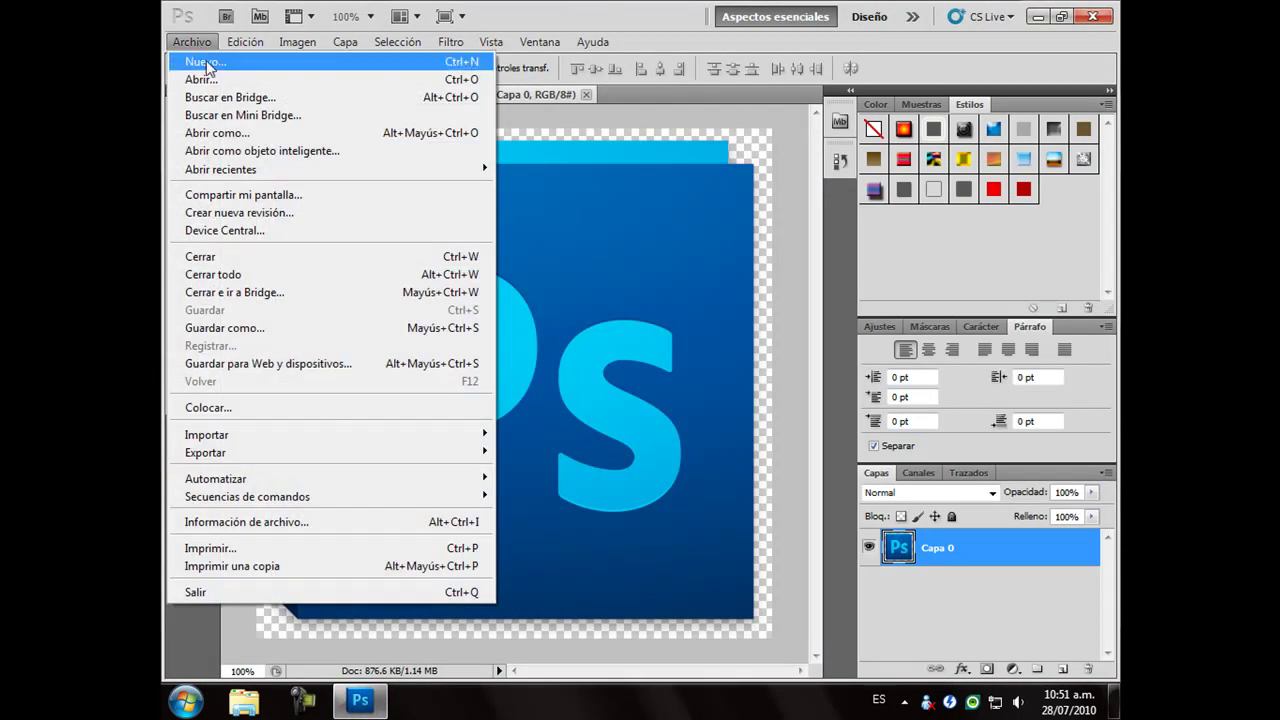
{"action": "left_click", "coordinate": [206, 63]}
{"action": "left_click", "coordinate": [551, 246]}
{"action": "double_click", "coordinate": [551, 246]}
{"action": "left_click", "coordinate": [672, 250]}
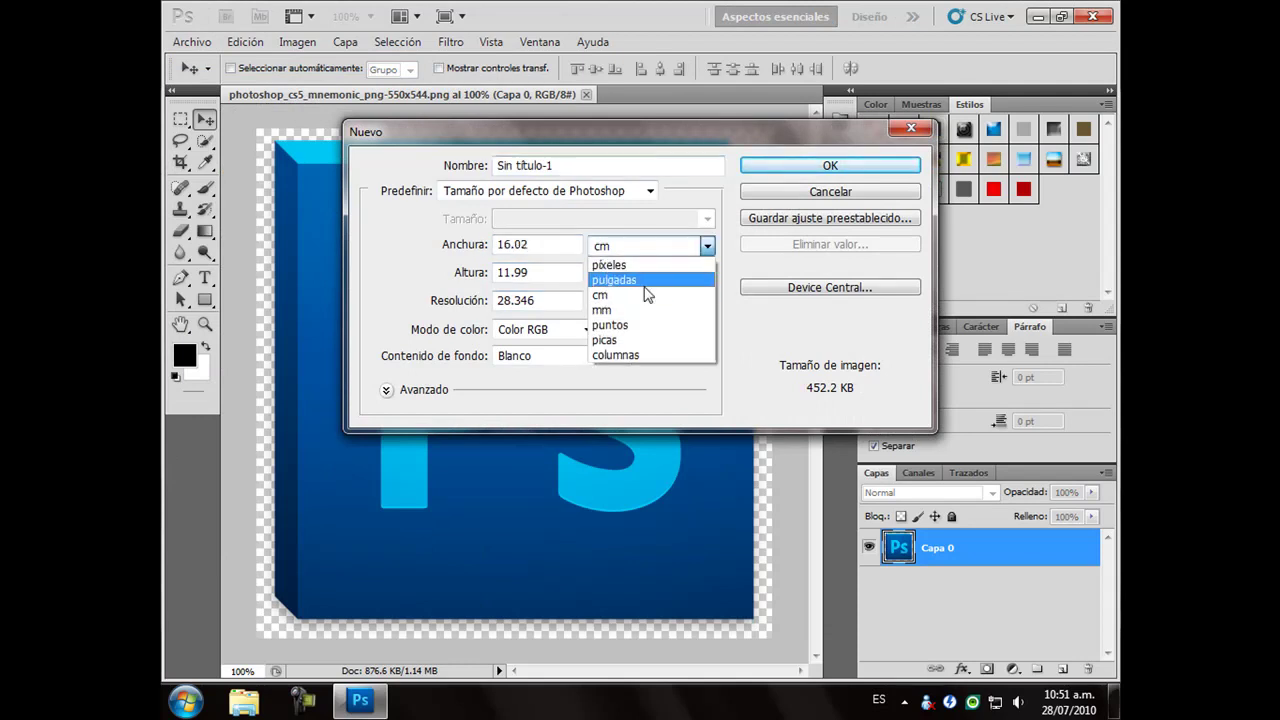
{"action": "left_click", "coordinate": [609, 264]}
{"action": "double_click", "coordinate": [552, 247]}
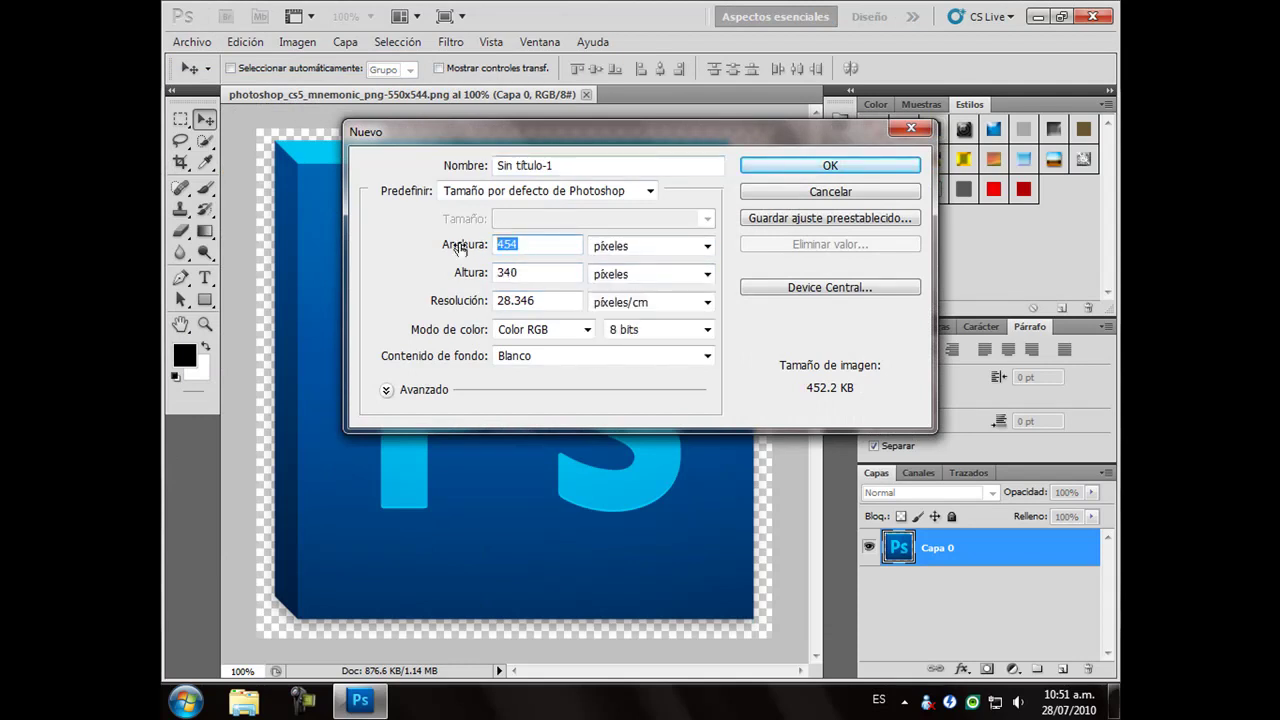
{"action": "key", "text": "BackSpace"}
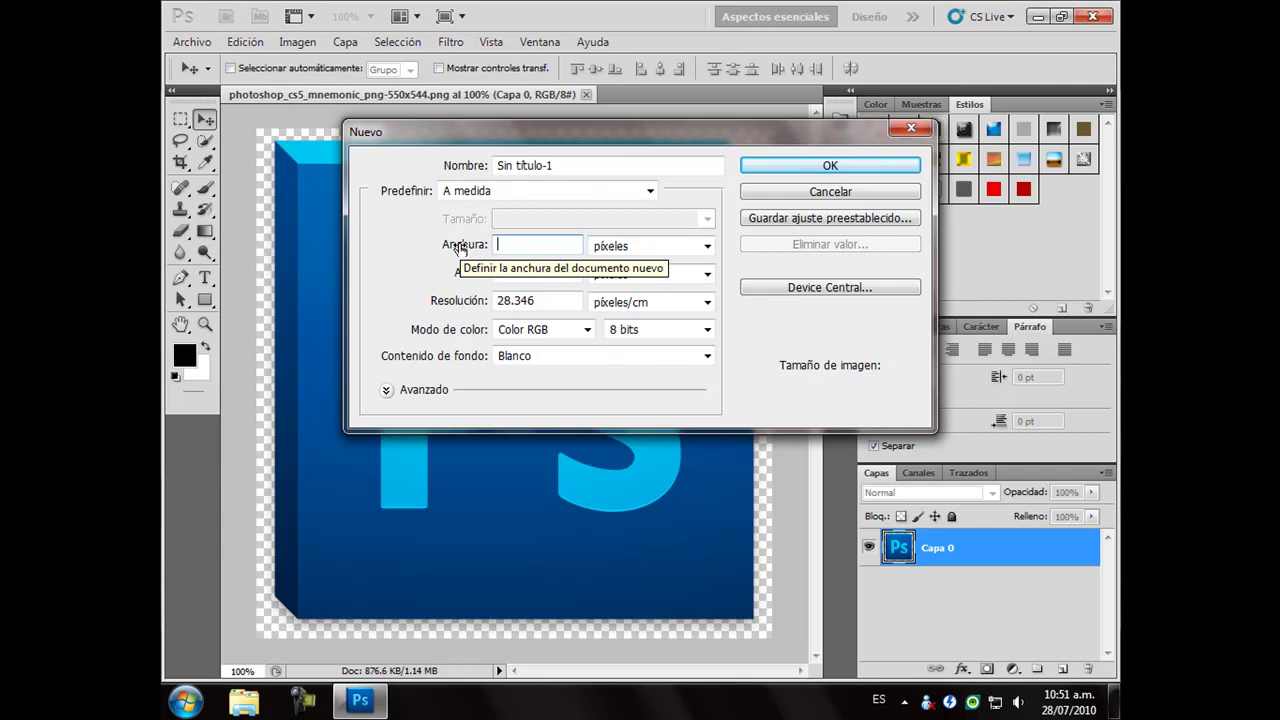
{"action": "type", "text": "1024"}
{"action": "key", "text": "Tab"}
{"action": "type", "text": "768"}
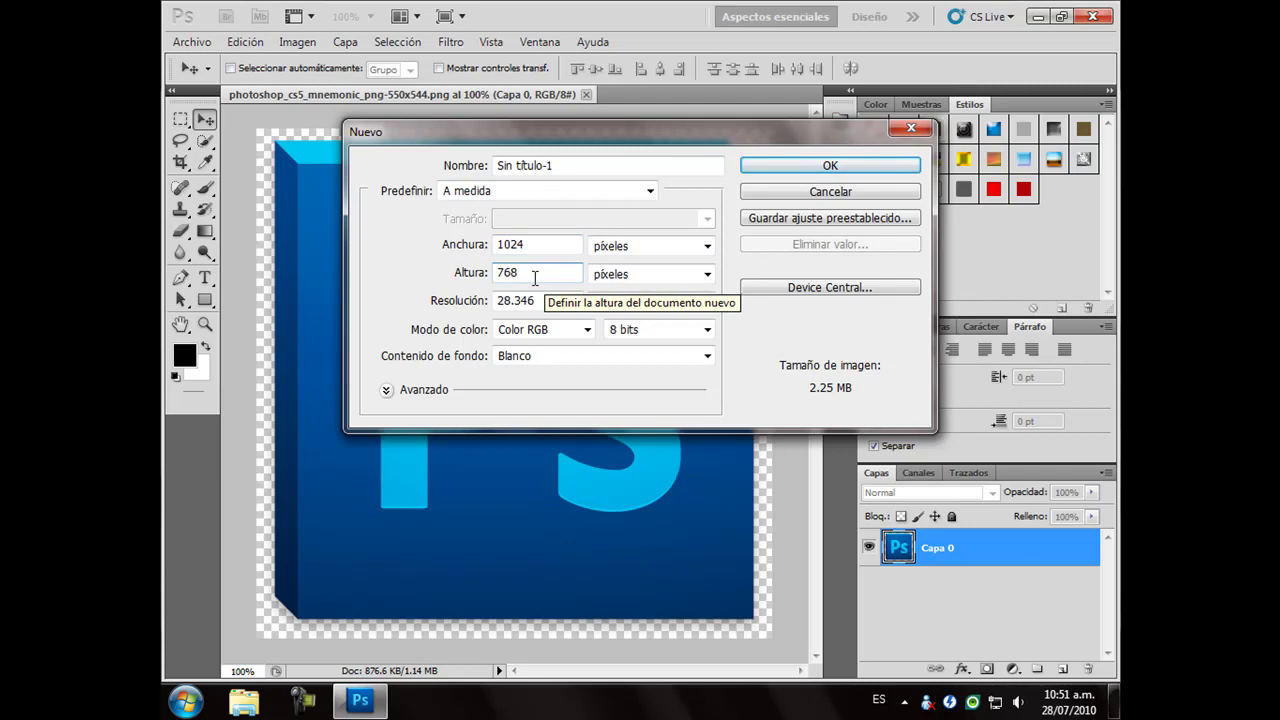
{"action": "left_click", "coordinate": [829, 167]}
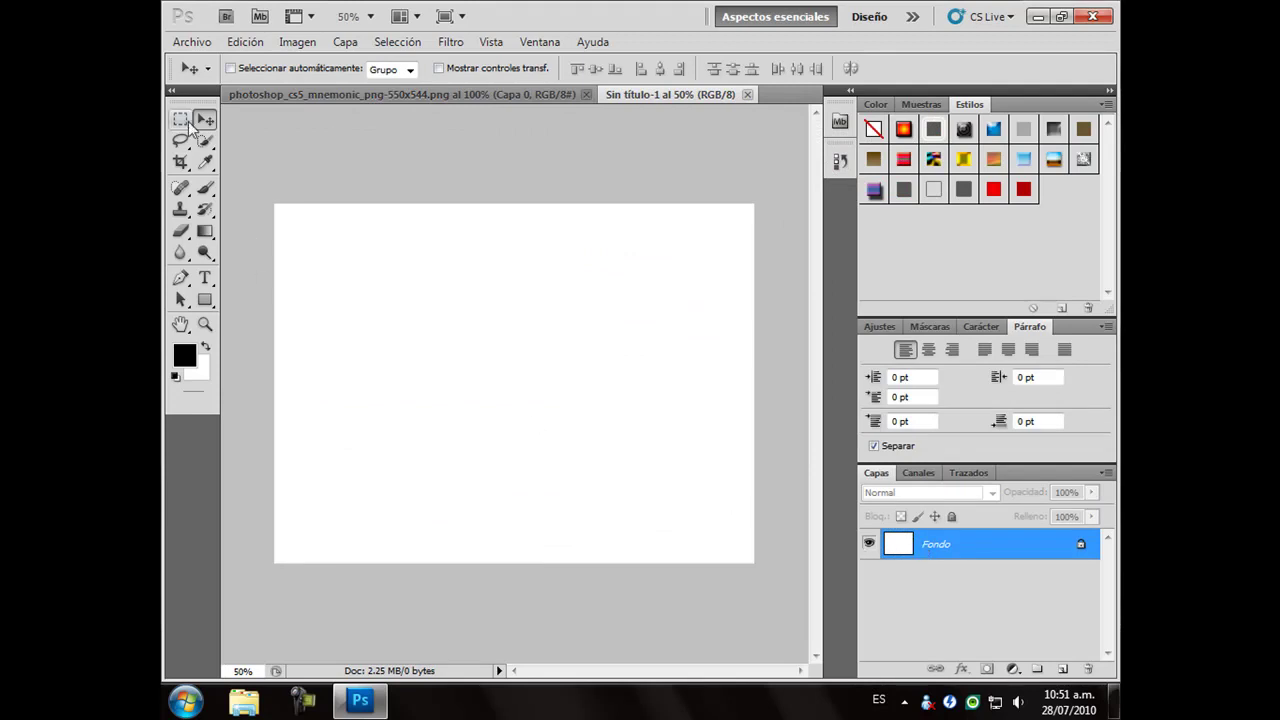
{"action": "left_click", "coordinate": [196, 42]}
{"action": "key", "text": "Escape"}
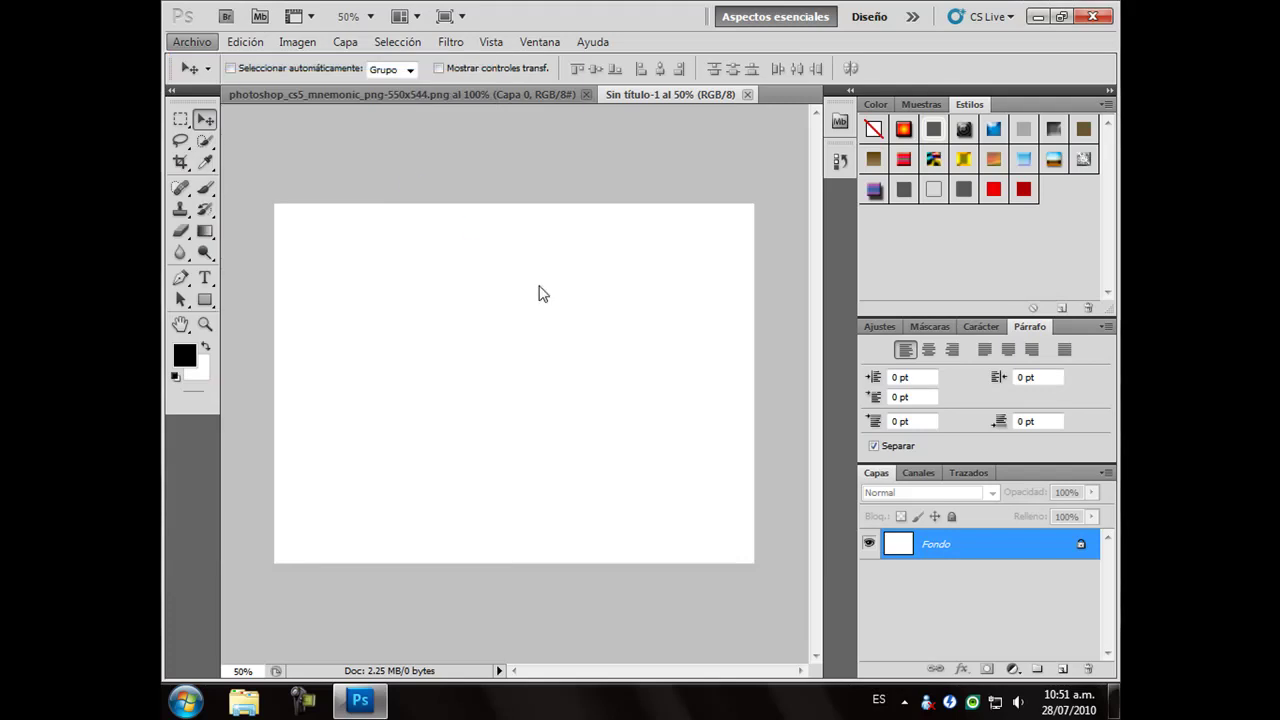
{"action": "key", "text": "ctrl+n"}
{"action": "left_click", "coordinate": [540, 357]}
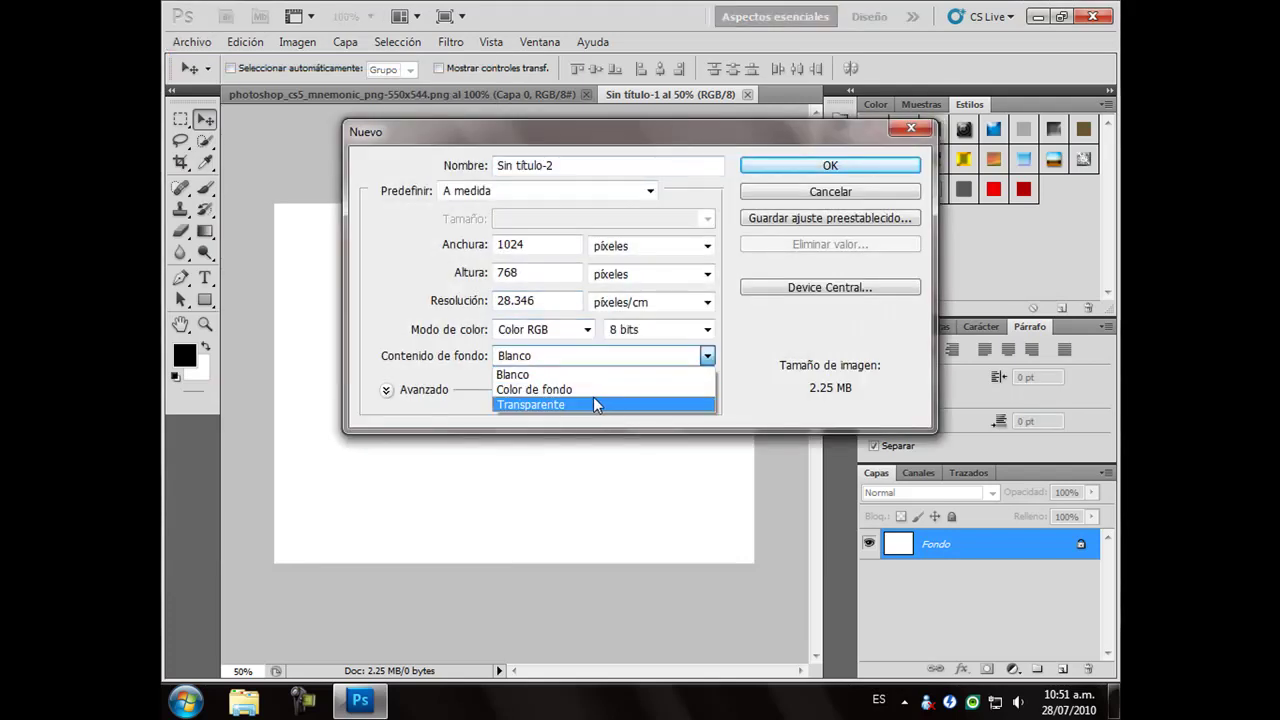
{"action": "left_click", "coordinate": [770, 381]}
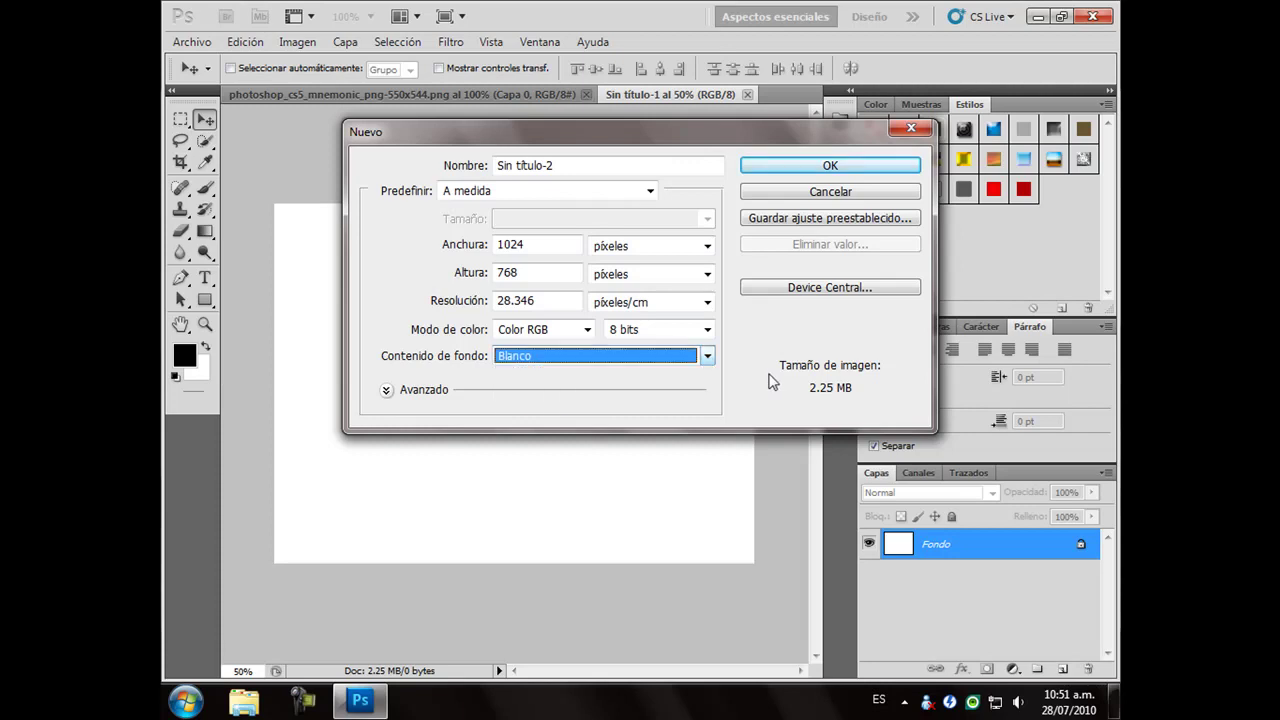
{"action": "left_click", "coordinate": [800, 192]}
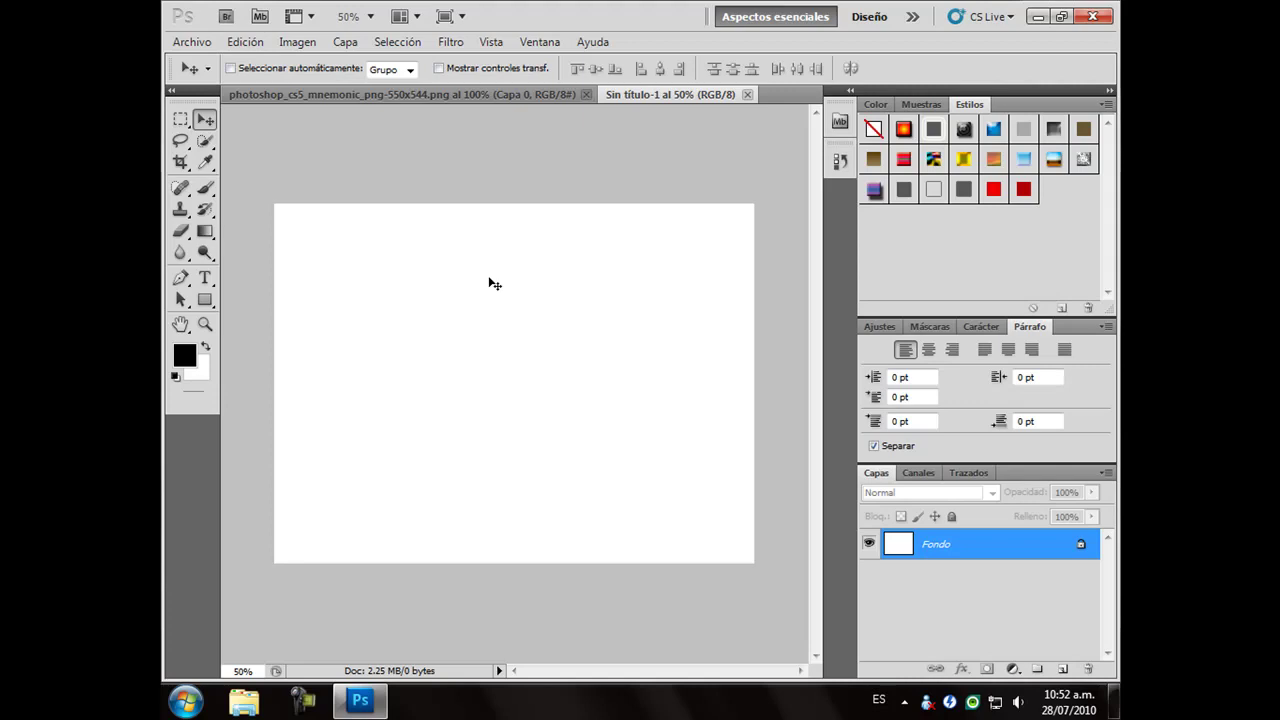
{"action": "left_click", "coordinate": [516, 99]}
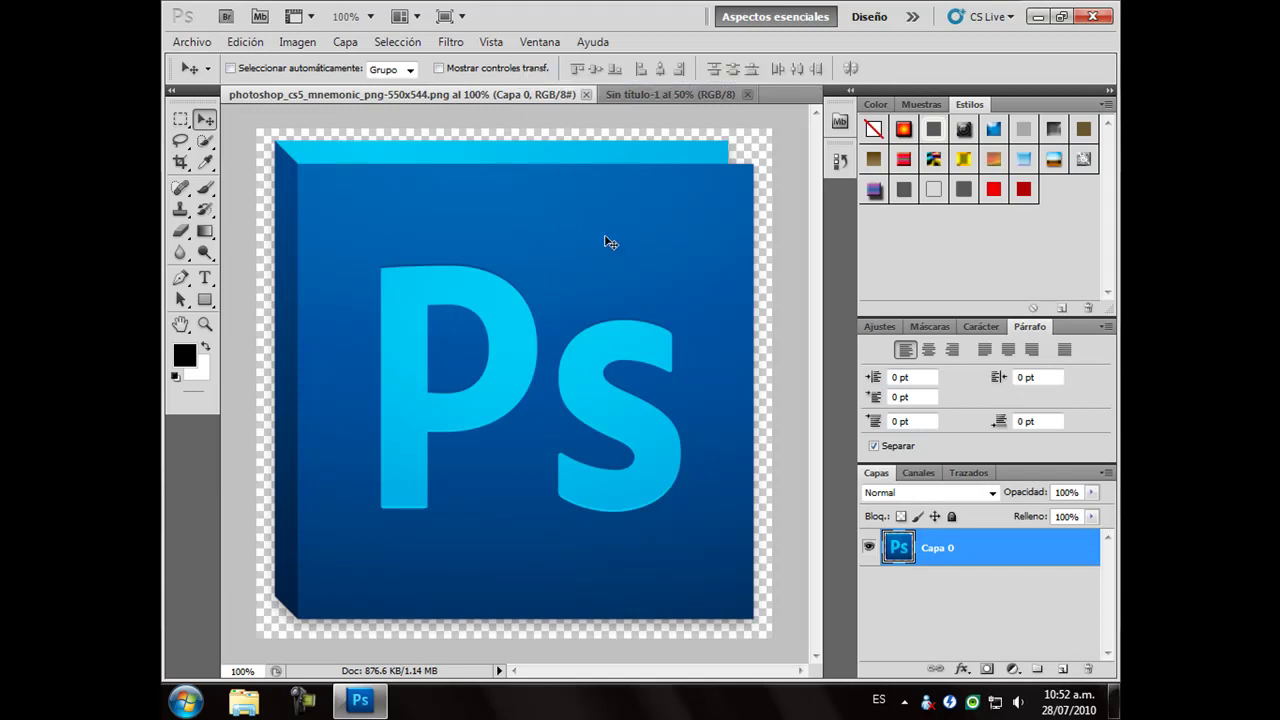
Return to the Sin título-1 document and turn on rulers with Ctrl+R.
{"action": "left_click", "coordinate": [644, 99]}
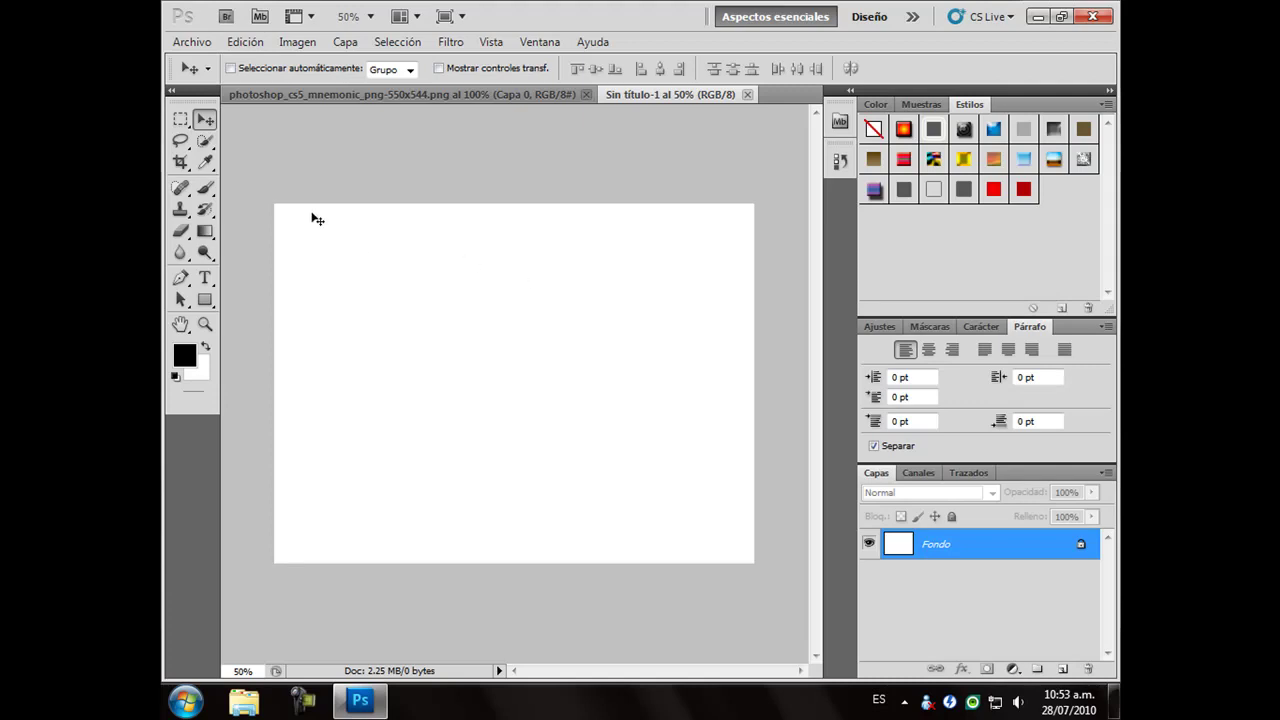
{"action": "key", "text": "ctrl+r"}
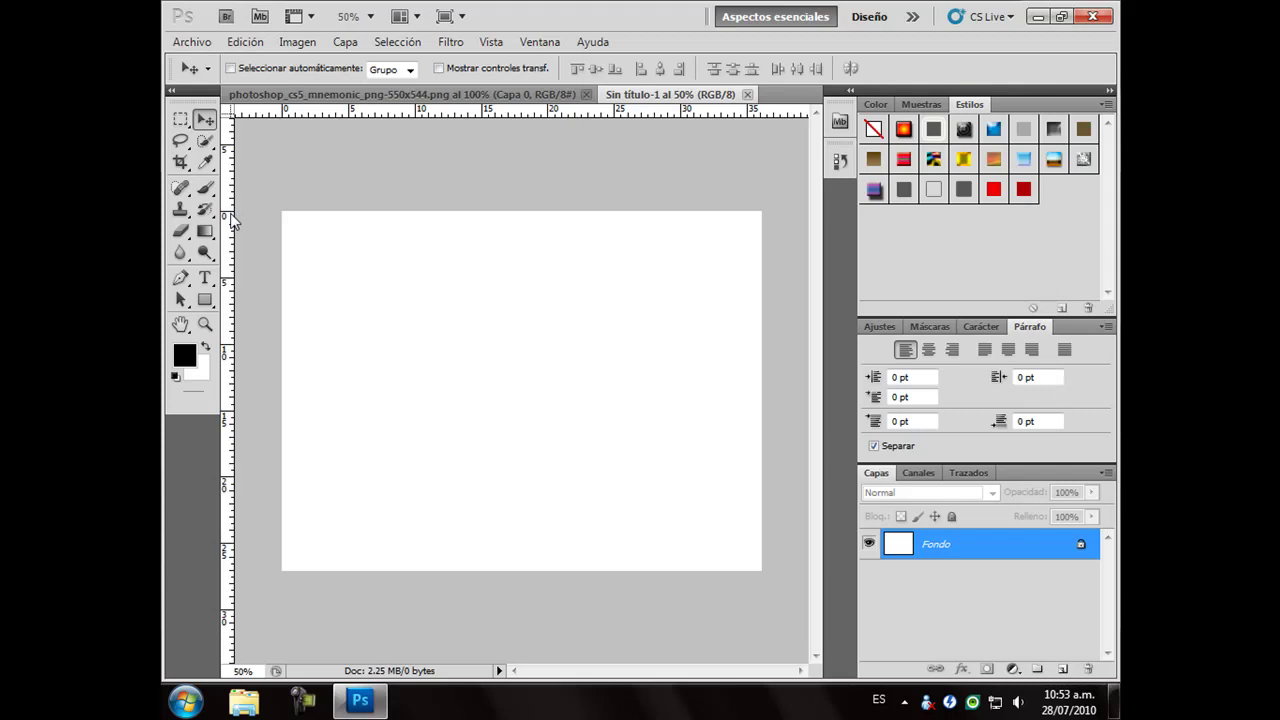
Place guides on the canvas's left, top and bottom edges and across the middle.
{"action": "left_click_drag", "start_coordinate": [232, 262], "coordinate": [762, 351]}
{"action": "left_click_drag", "start_coordinate": [547, 114], "coordinate": [537, 211]}
{"action": "left_click_drag", "start_coordinate": [514, 123], "coordinate": [503, 571]}
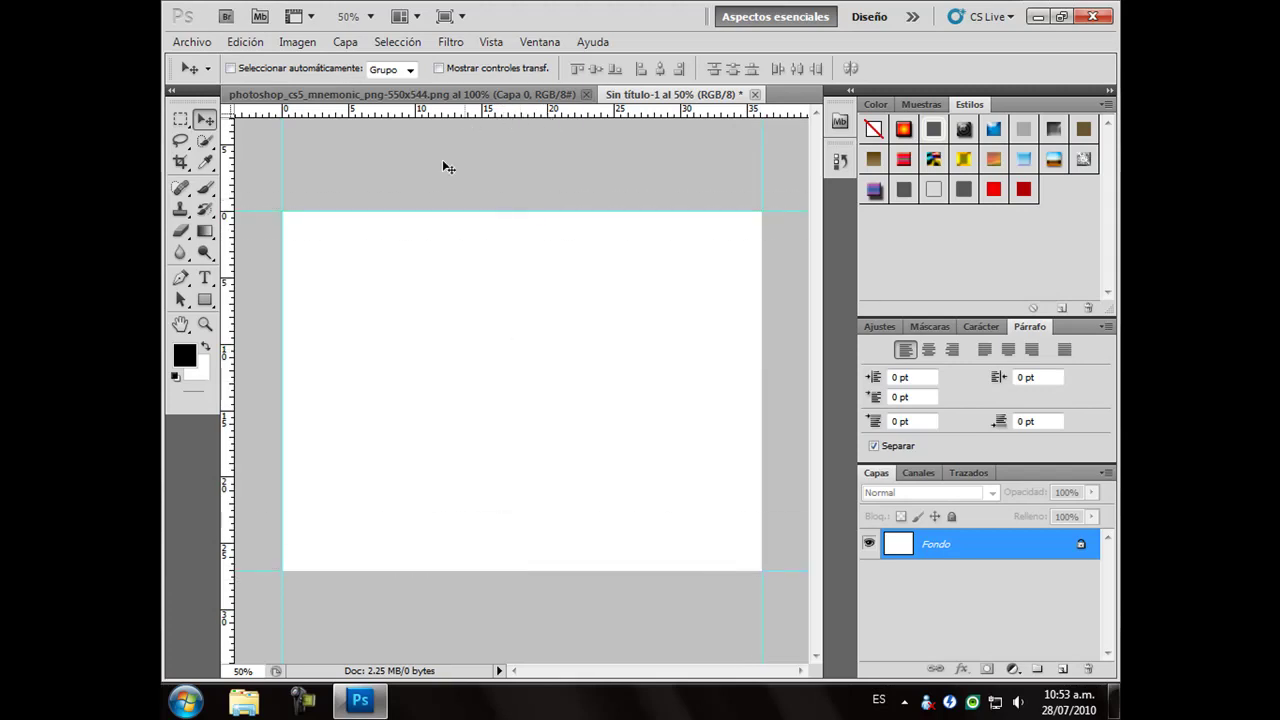
{"action": "left_click_drag", "start_coordinate": [345, 112], "coordinate": [355, 391]}
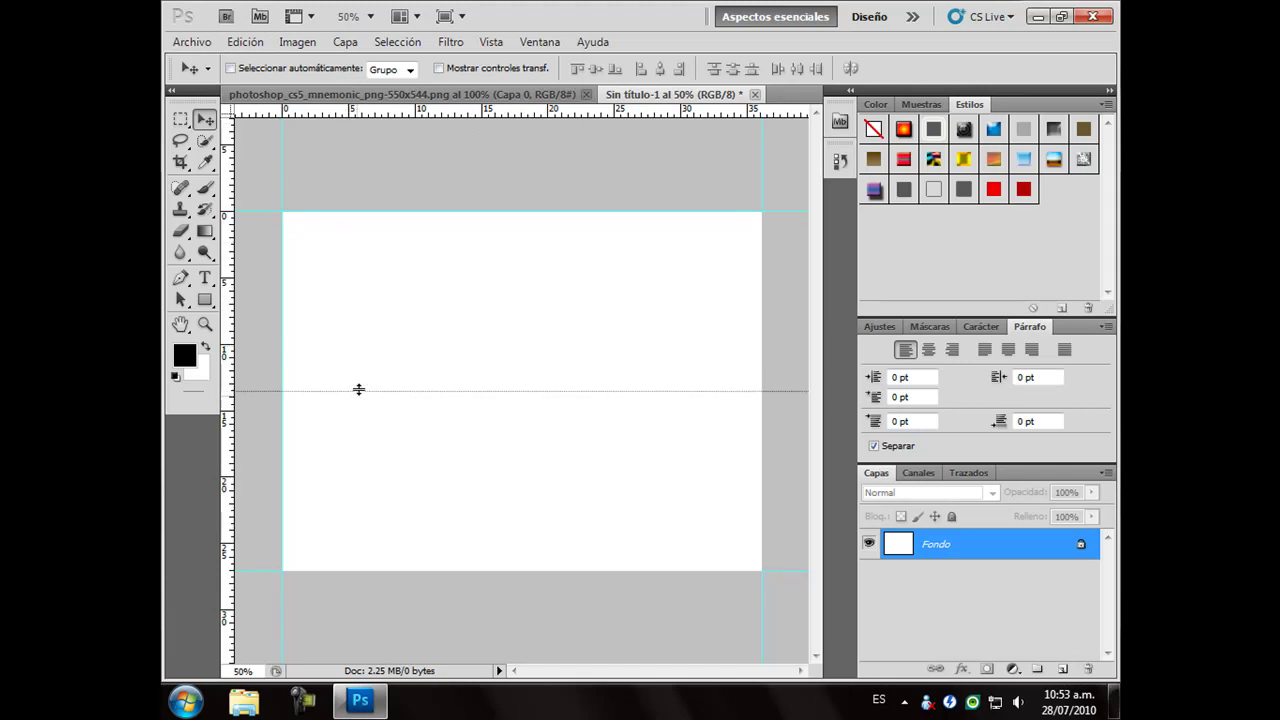
Set ruler units to pixels, add centre guides, and add empty layer Capa 1.
{"action": "right_click", "coordinate": [536, 108]}
{"action": "left_click", "coordinate": [584, 121]}
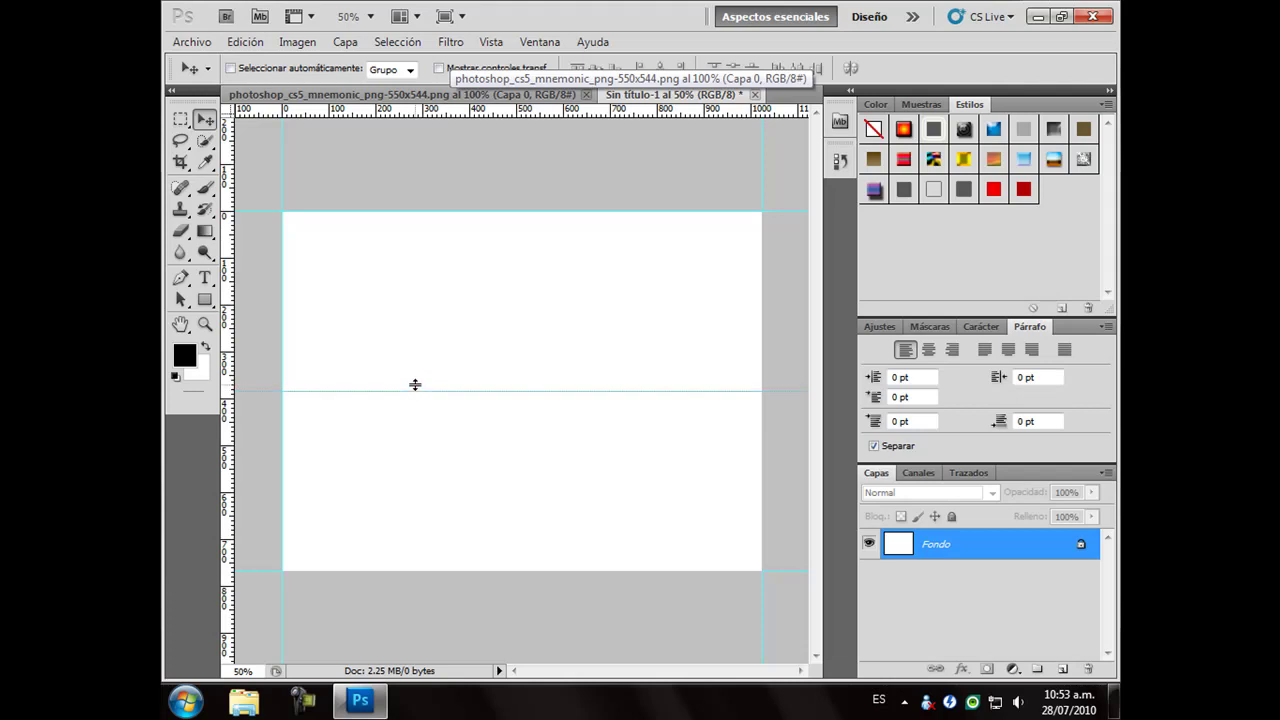
{"action": "left_click_drag", "start_coordinate": [415, 385], "coordinate": [418, 393]}
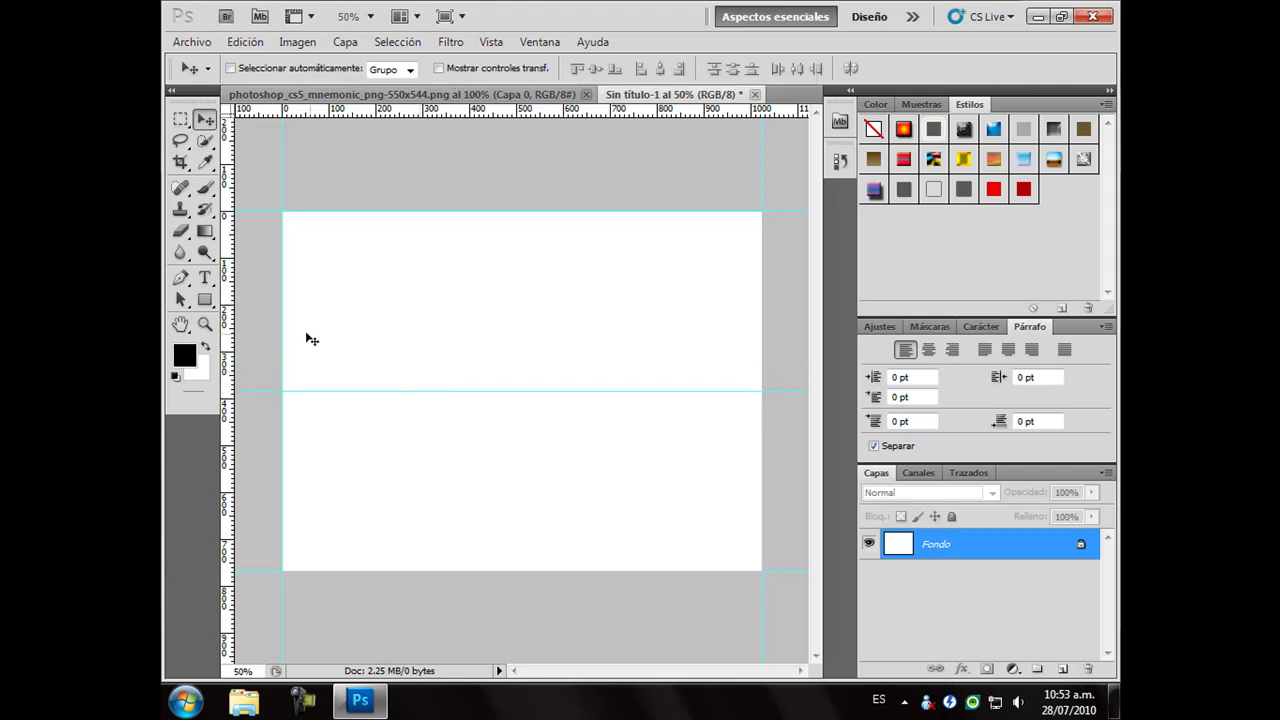
{"action": "left_click_drag", "start_coordinate": [228, 336], "coordinate": [520, 349]}
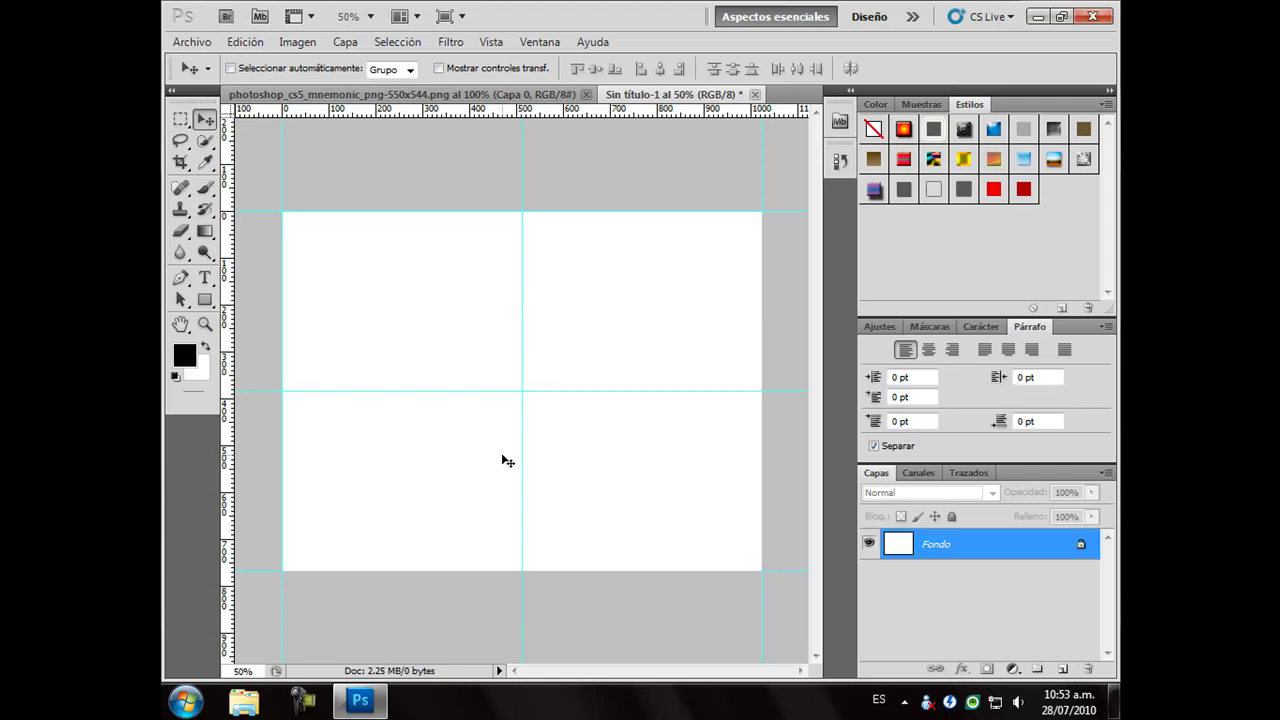
{"action": "left_click", "coordinate": [1062, 669]}
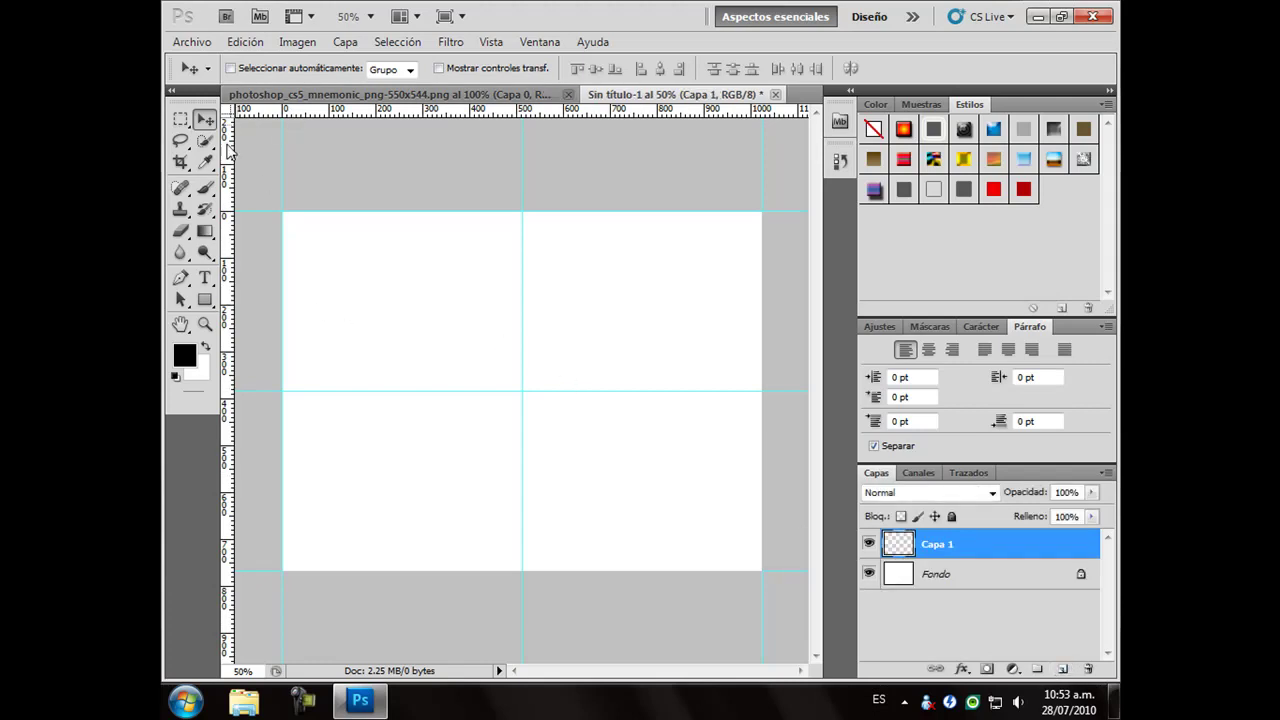
Select the Rounded Rectangle tool and undo a trial shape in the top-left quarter.
{"action": "left_click", "coordinate": [205, 299]}
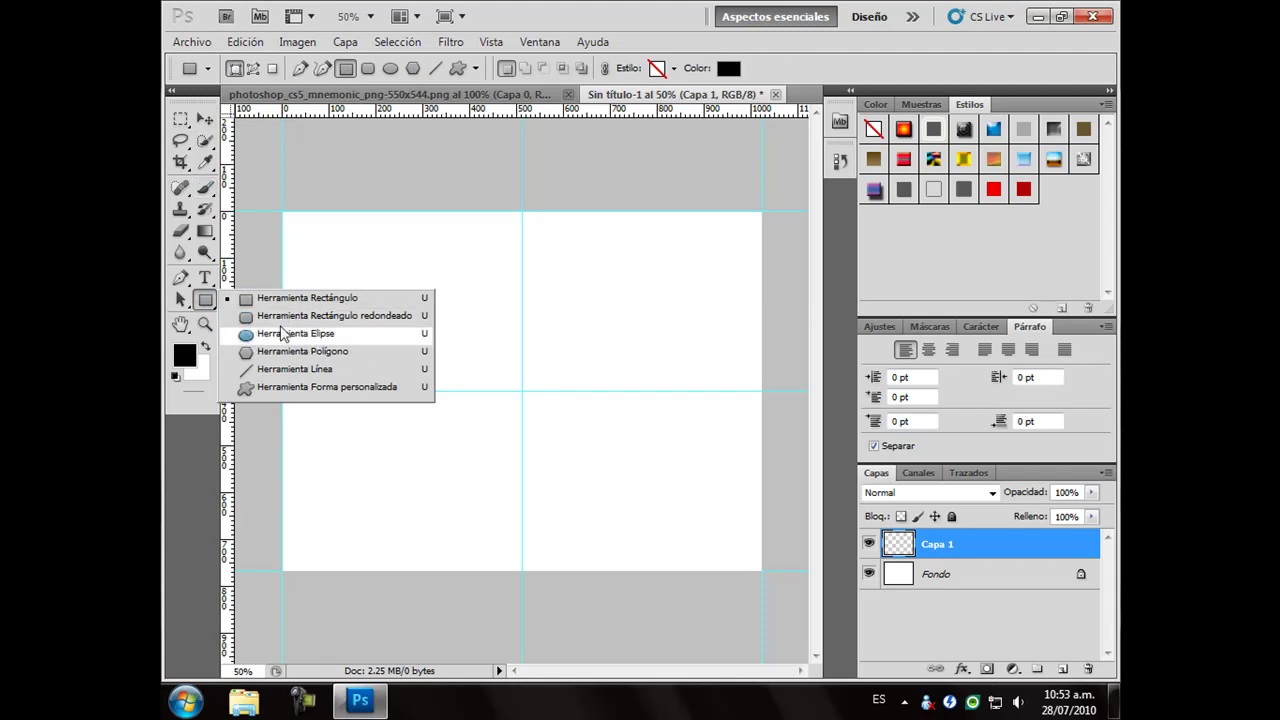
{"action": "left_click", "coordinate": [284, 316]}
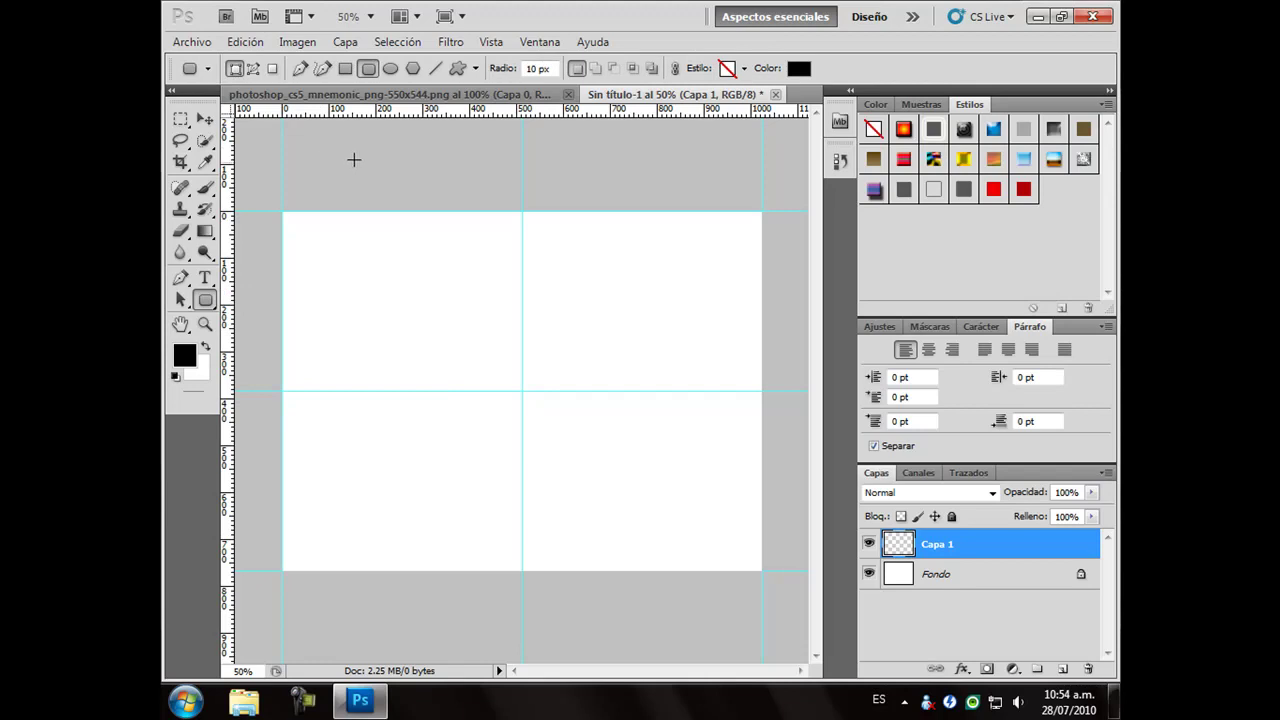
{"action": "left_click_drag", "start_coordinate": [323, 271], "coordinate": [407, 361]}
{"action": "key", "text": "ctrl+z"}
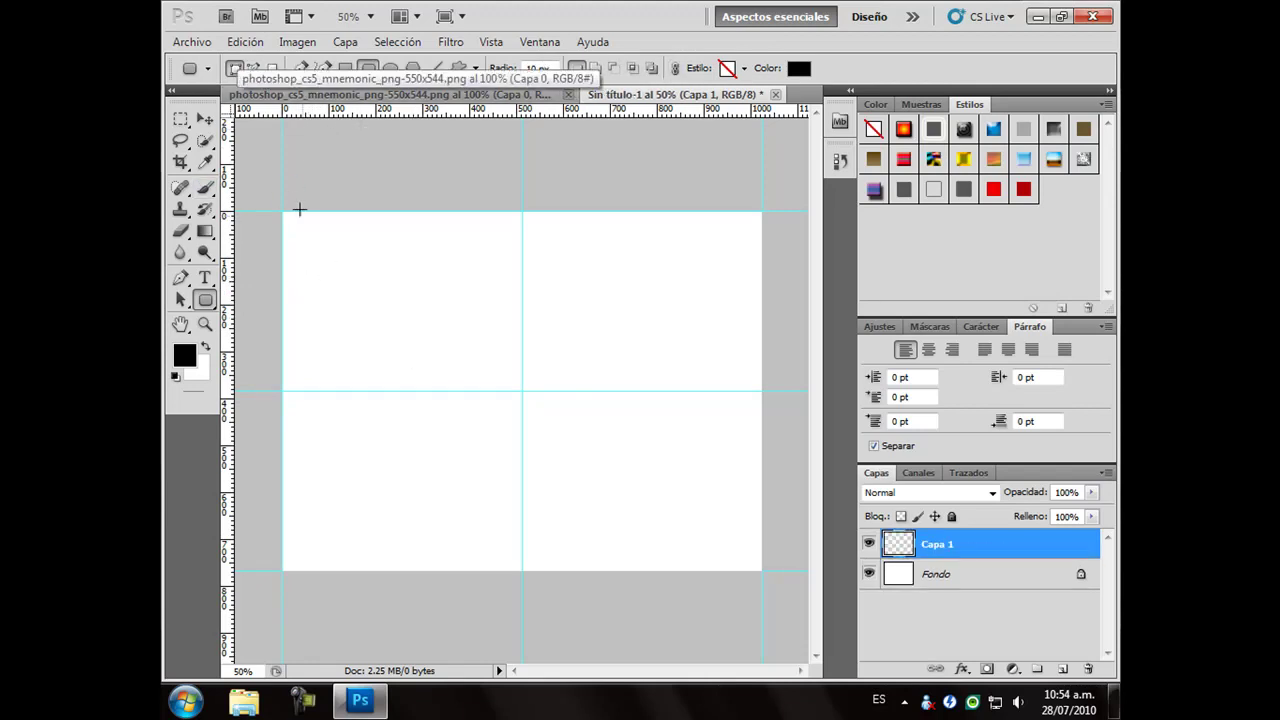
Try Fill Pixels and Paths modes with trial shapes, undoing each, ending in Paths mode.
{"action": "left_click", "coordinate": [273, 68]}
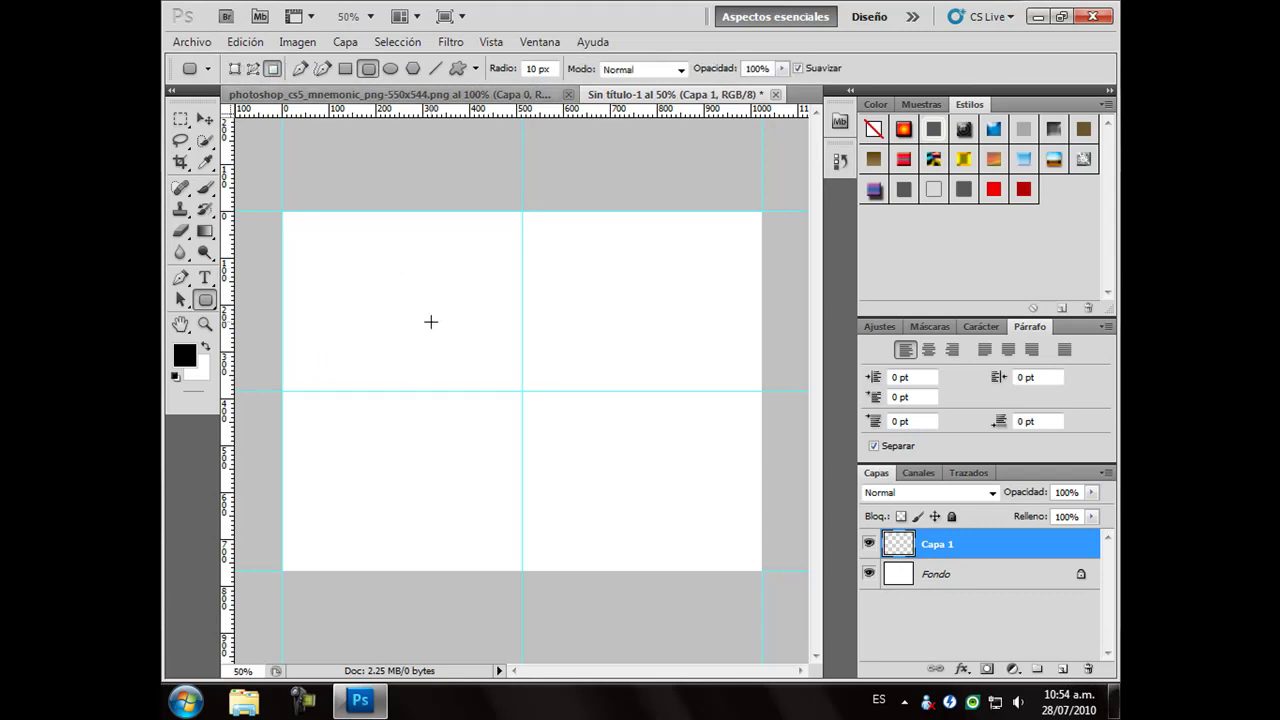
{"action": "left_click_drag", "start_coordinate": [430, 320], "coordinate": [484, 384]}
{"action": "key", "text": "ctrl+z"}
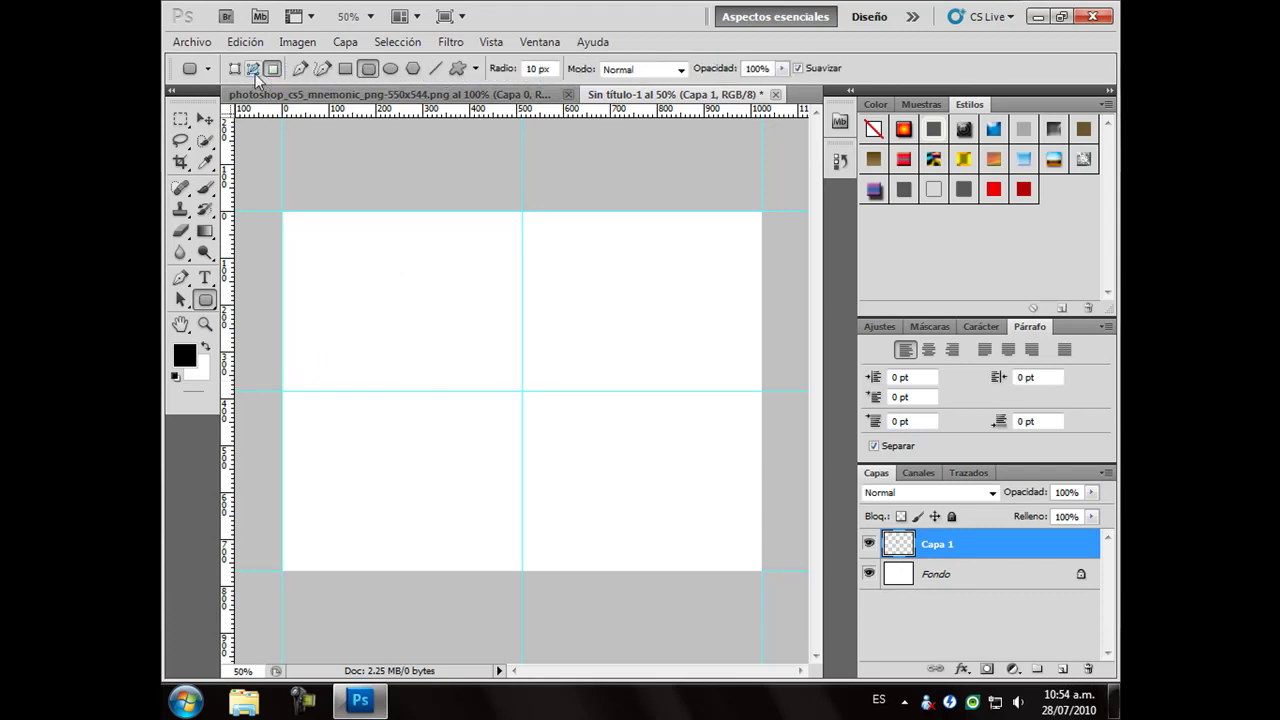
{"action": "left_click", "coordinate": [254, 73]}
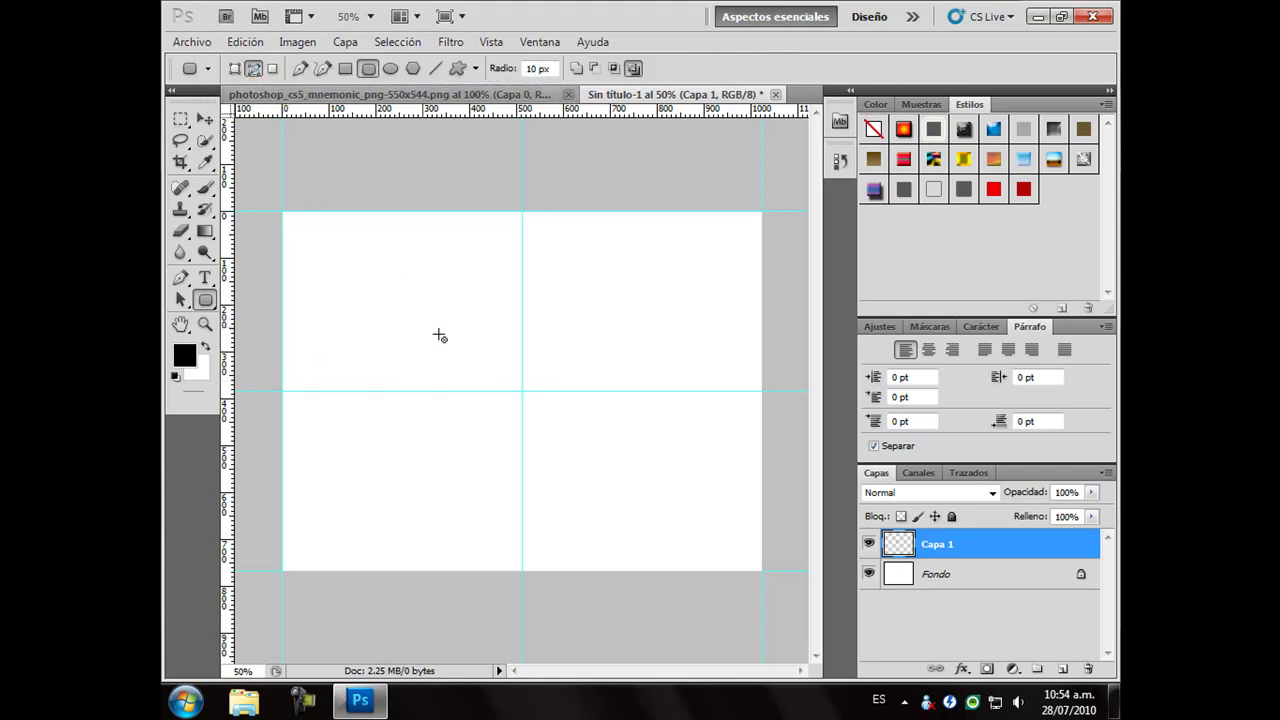
{"action": "mouse_move", "coordinate": [310, 230]}
{"action": "left_mouse_down"}
{"action": "mouse_move", "coordinate": [388, 312]}
{"action": "mouse_move", "coordinate": [491, 379]}
{"action": "left_mouse_up"}
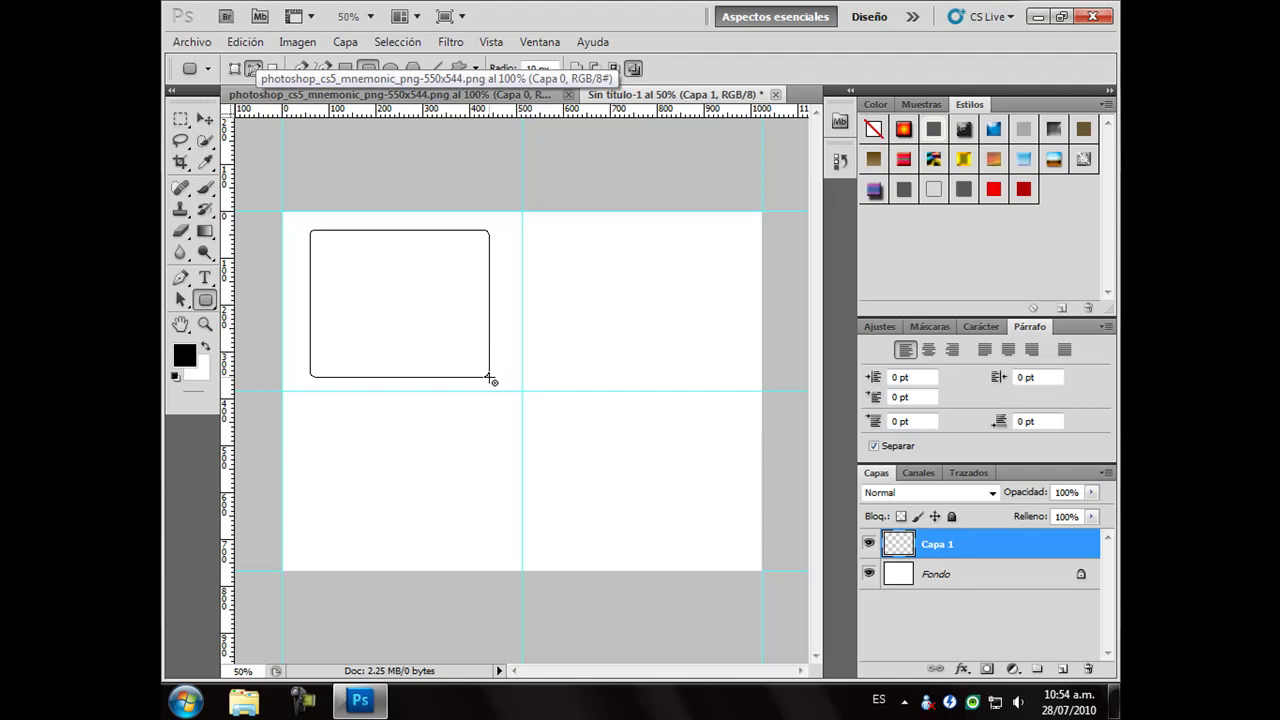
{"action": "left_click_drag", "start_coordinate": [489, 377], "coordinate": [484, 377]}
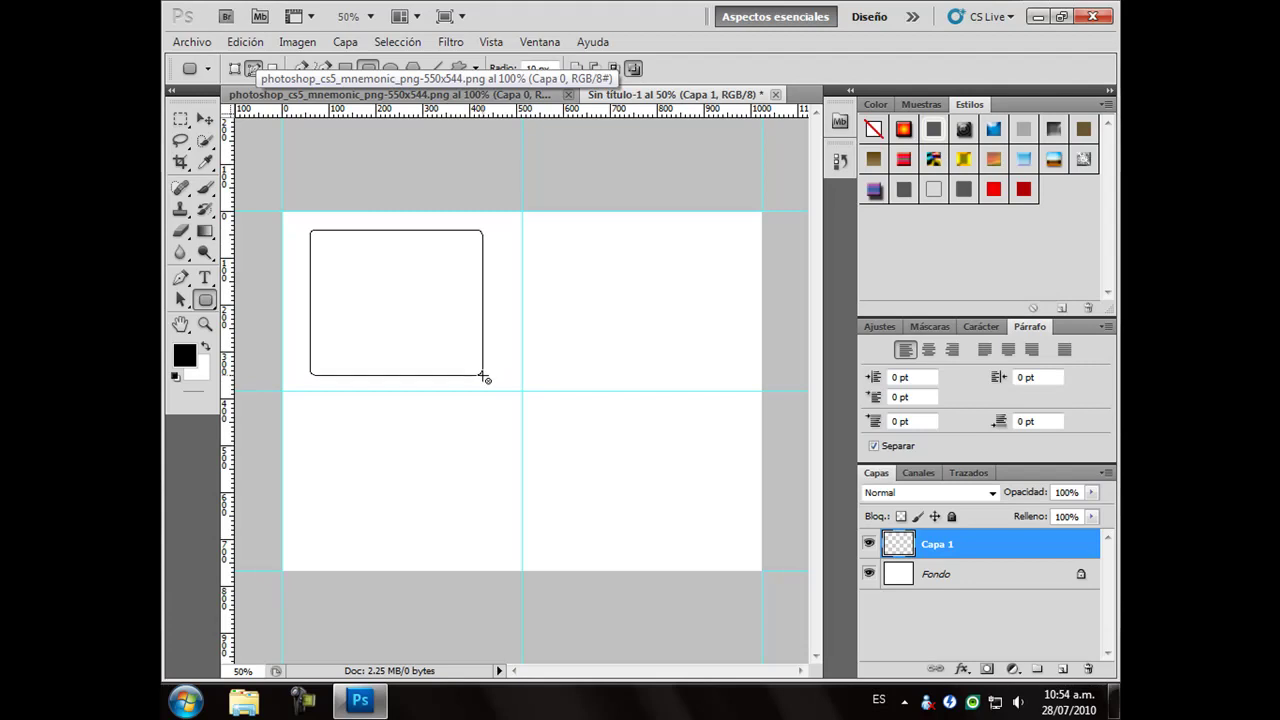
{"action": "key", "text": "ctrl+z"}
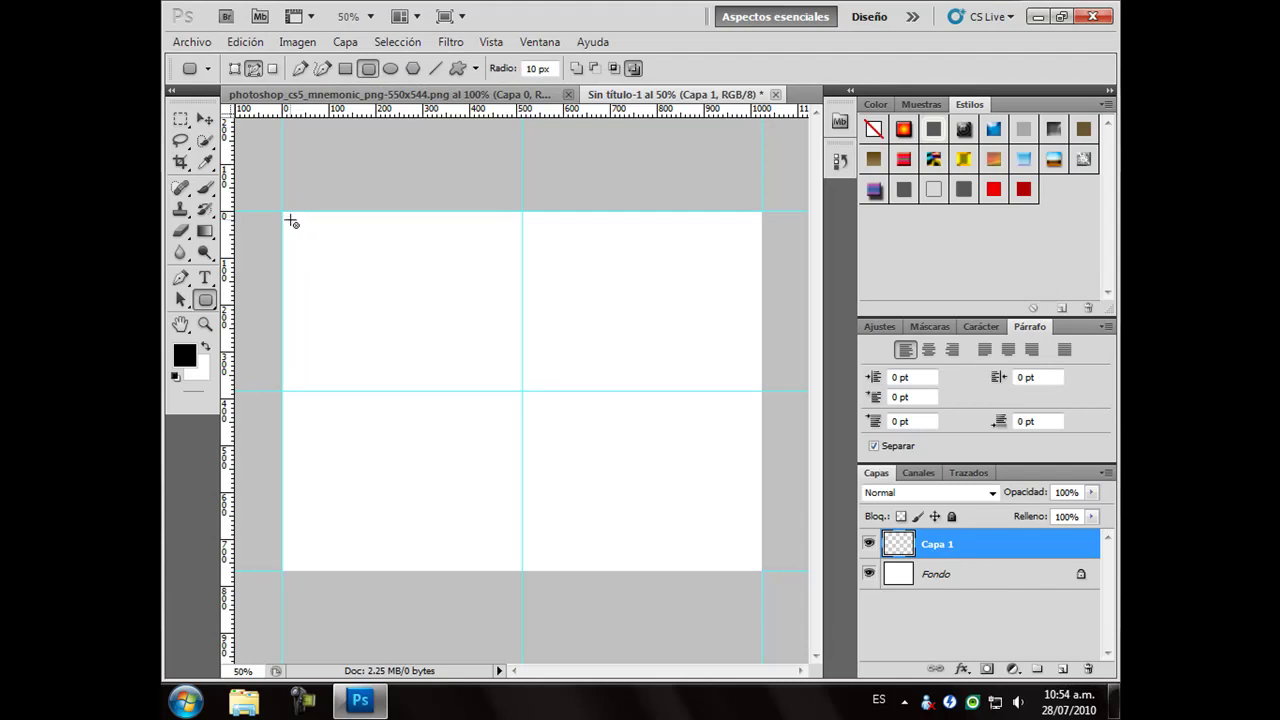
Add margin guides just inside the top-left quarter's top, left and lower edges.
{"action": "left_click_drag", "start_coordinate": [355, 108], "coordinate": [371, 235]}
{"action": "left_click_drag", "start_coordinate": [229, 262], "coordinate": [303, 260]}
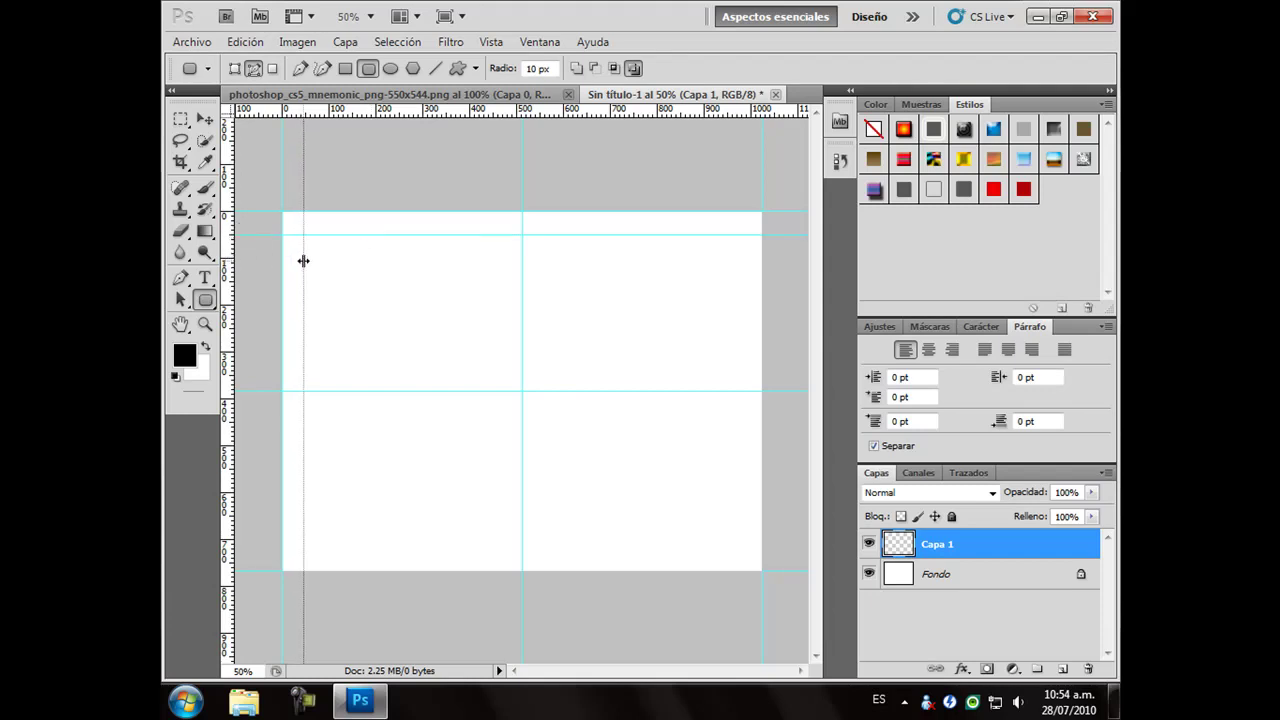
{"action": "left_click_drag", "start_coordinate": [303, 261], "coordinate": [305, 261]}
{"action": "left_click_drag", "start_coordinate": [437, 118], "coordinate": [399, 366]}
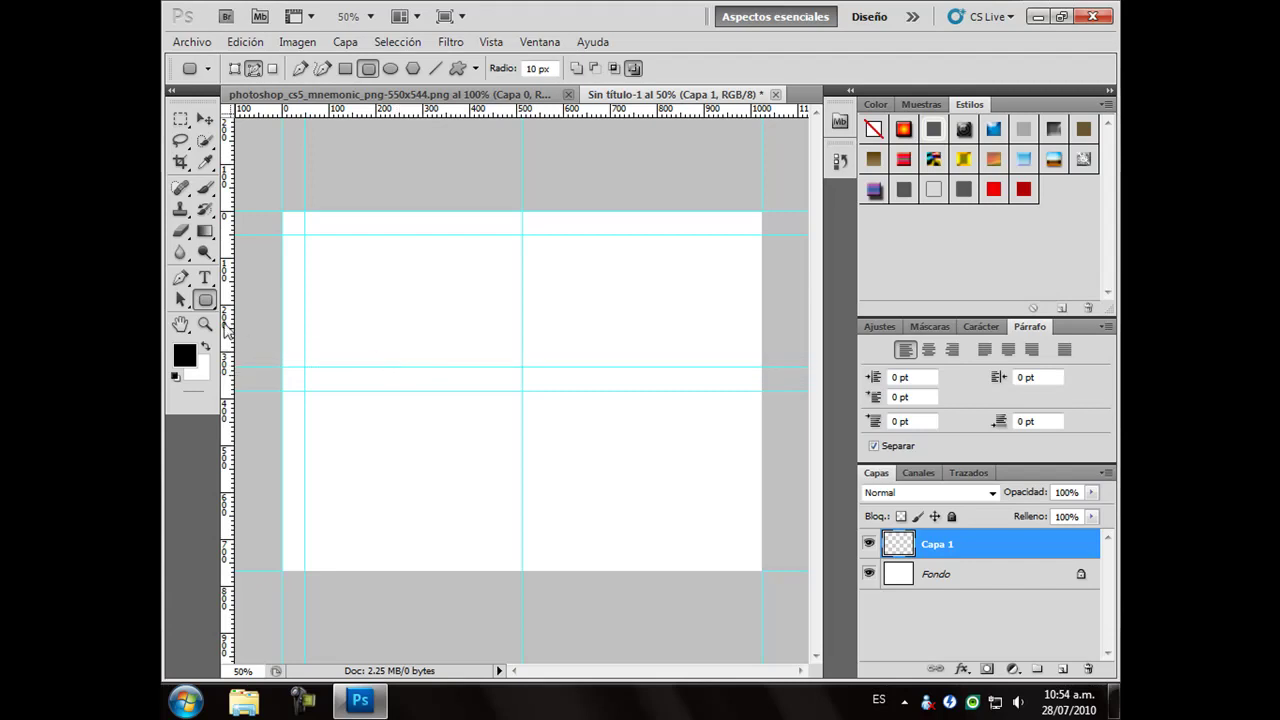
{"action": "left_click_drag", "start_coordinate": [229, 325], "coordinate": [497, 319]}
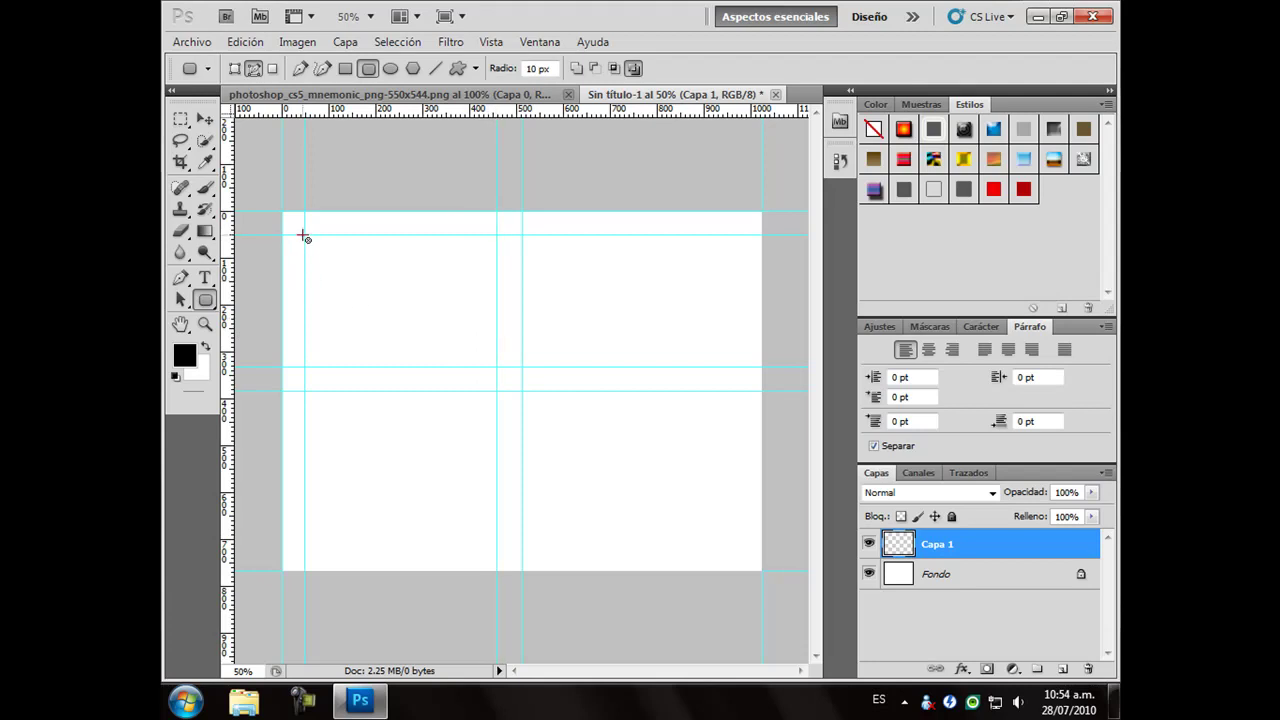
Draw a rounded-rectangle path fitting the top-left margin guides and select it.
{"action": "mouse_move", "coordinate": [305, 236]}
{"action": "left_mouse_down"}
{"action": "mouse_move", "coordinate": [389, 320]}
{"action": "mouse_move", "coordinate": [496, 369]}
{"action": "left_mouse_up"}
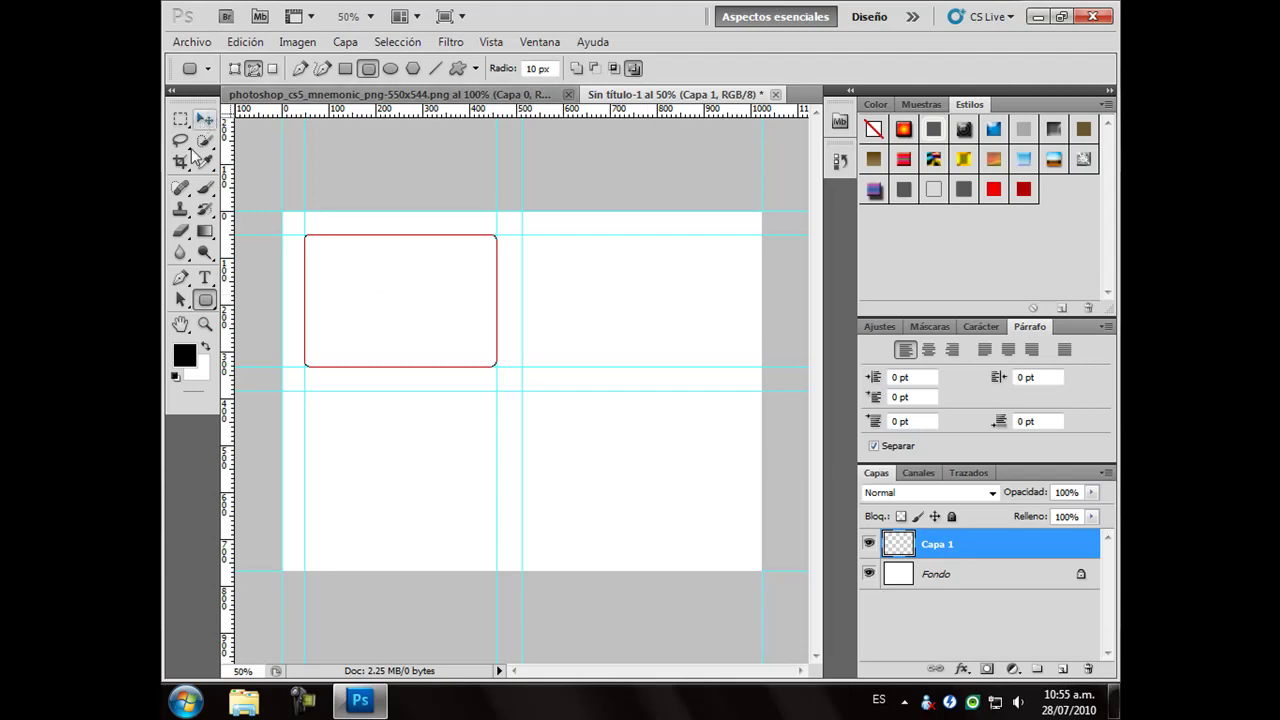
{"action": "left_click", "coordinate": [181, 301]}
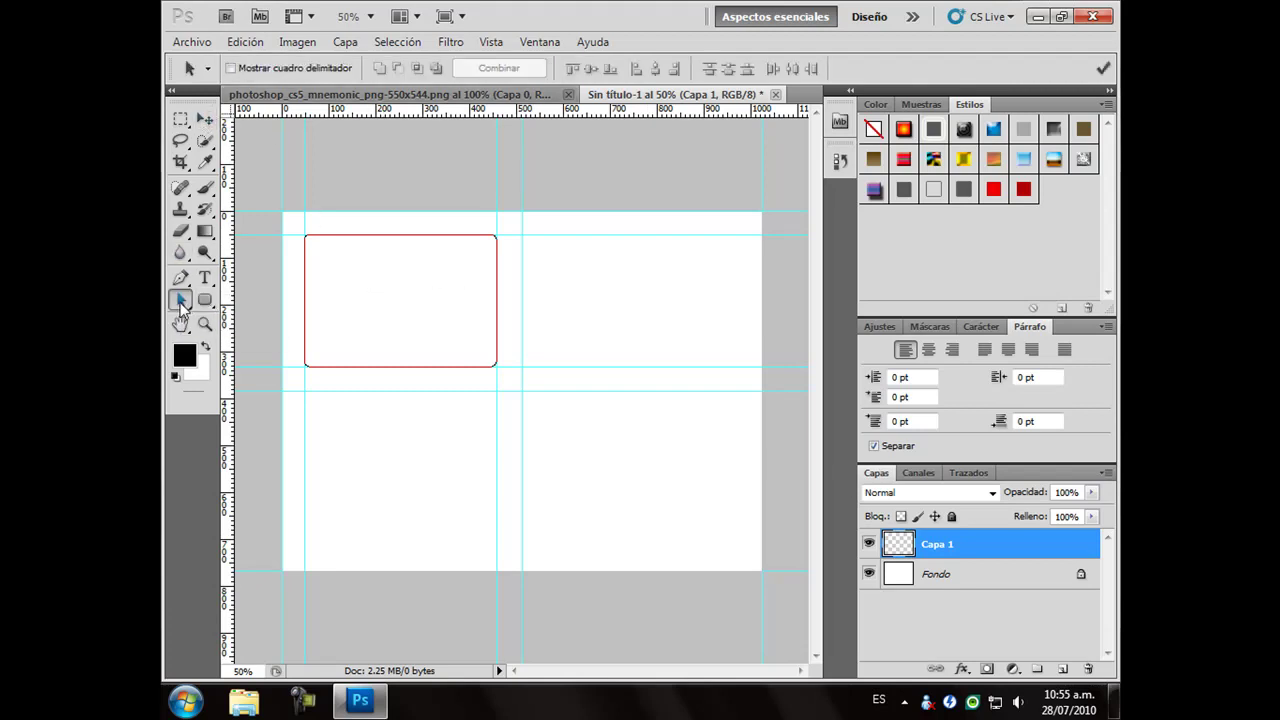
{"action": "left_click", "coordinate": [397, 368]}
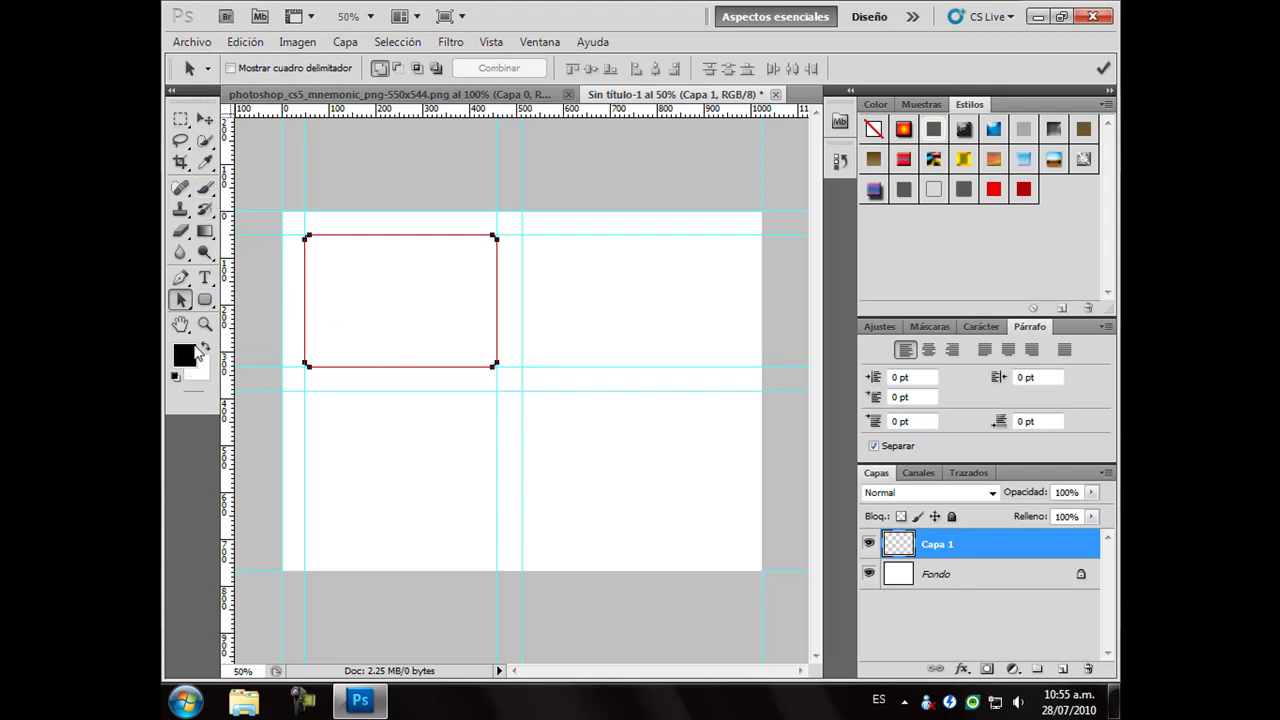
Stroke the rounded-rectangle path onto Capa 1 with the Pencil via Contornear trazado.
{"action": "right_click", "coordinate": [207, 190]}
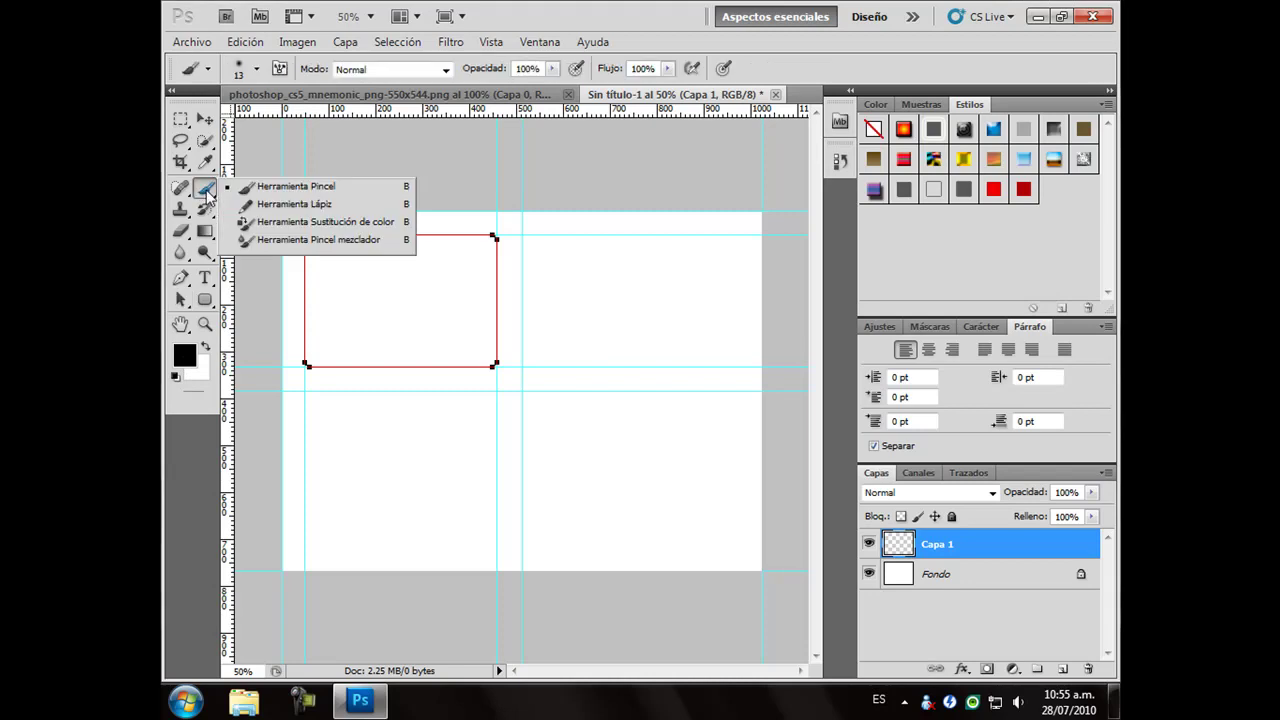
{"action": "left_click", "coordinate": [250, 203]}
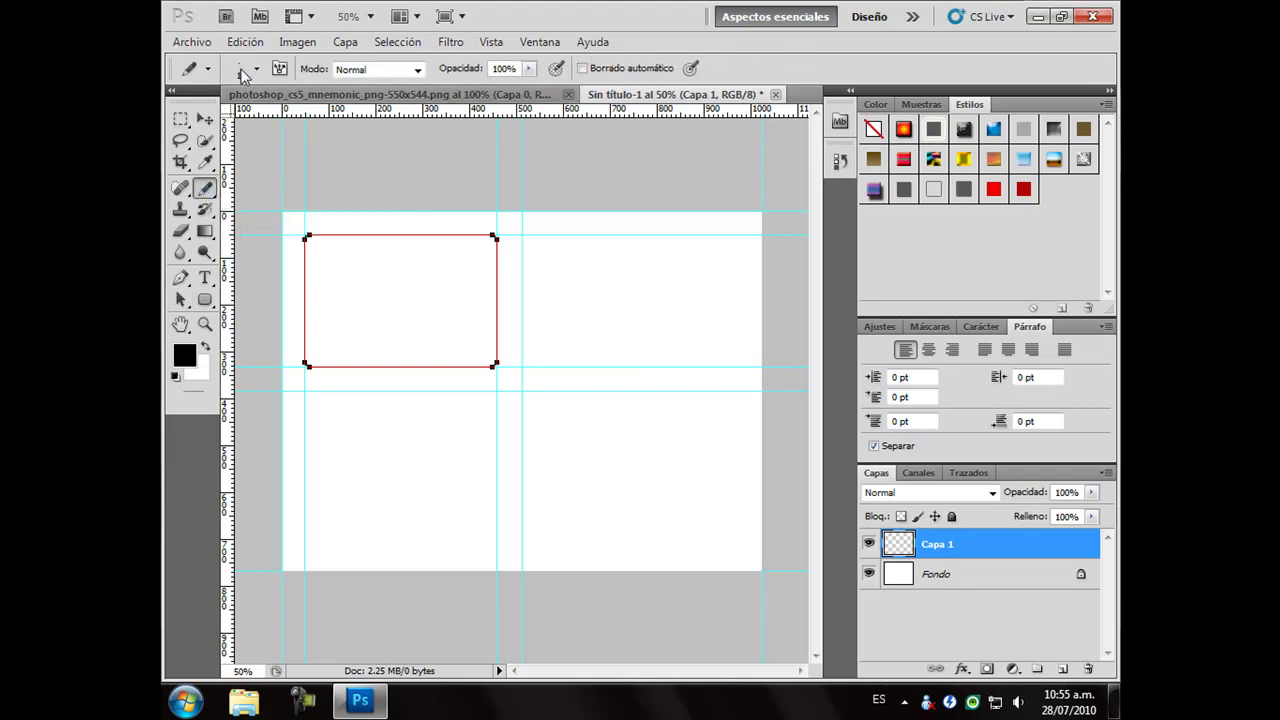
{"action": "left_click", "coordinate": [181, 300]}
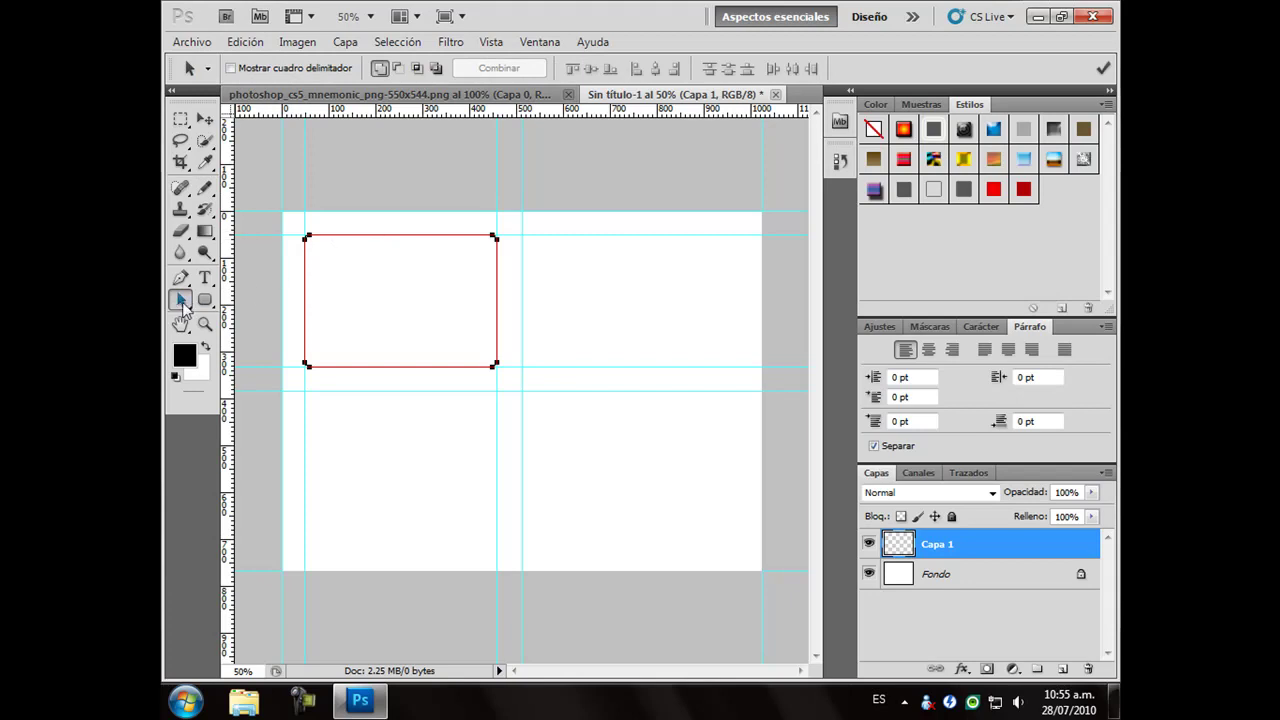
{"action": "right_click", "coordinate": [361, 238]}
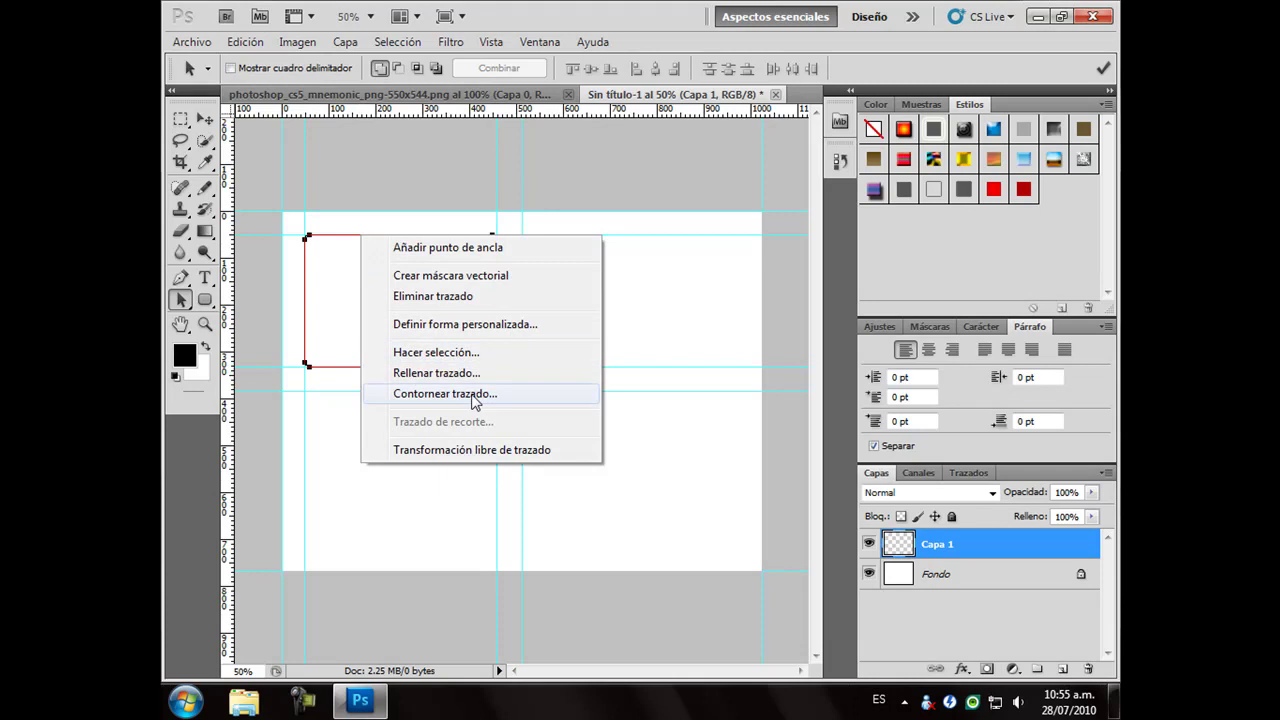
{"action": "left_click", "coordinate": [478, 393]}
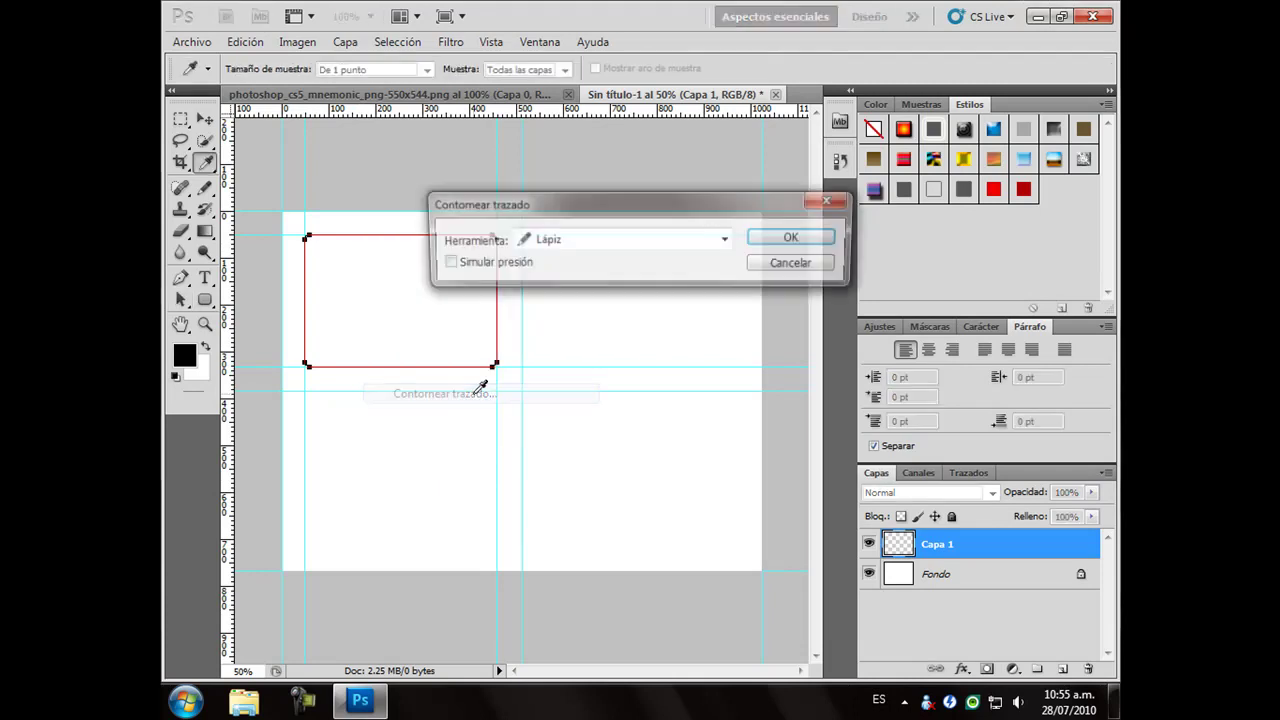
{"action": "left_click", "coordinate": [796, 238]}
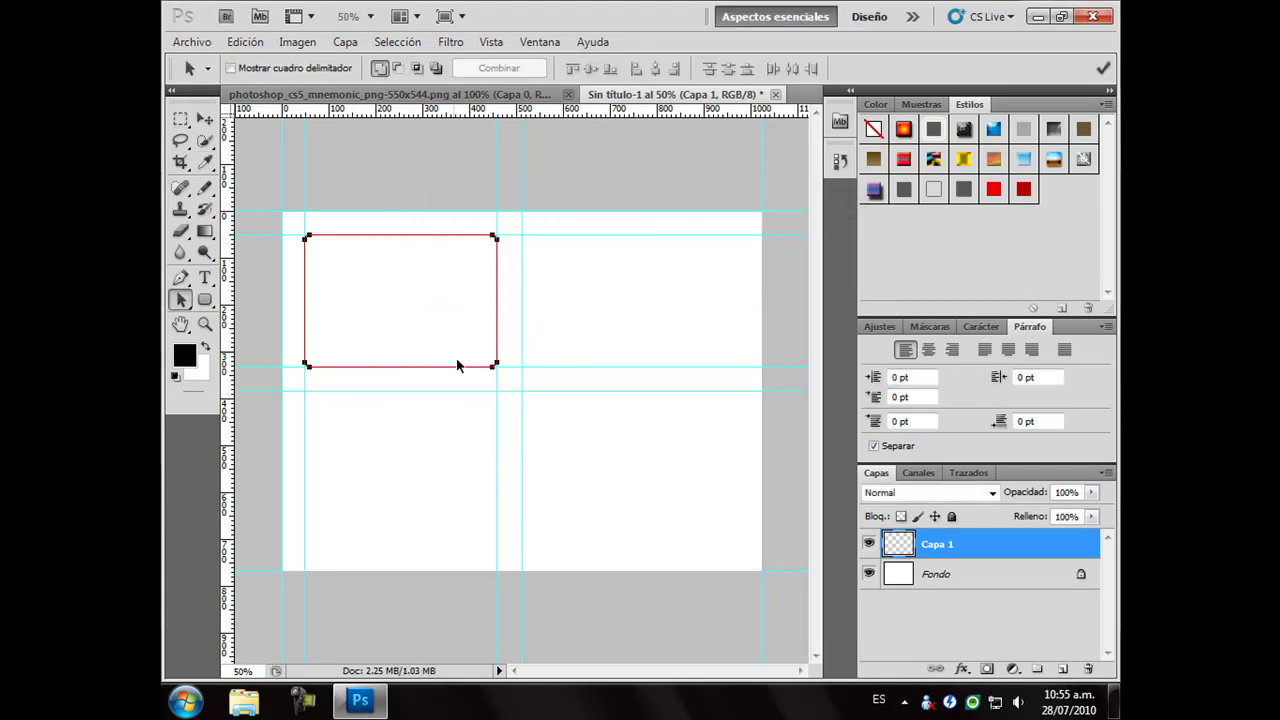
Move and hide the path outline, then add a horizontal guide just below centre.
{"action": "left_click_drag", "start_coordinate": [459, 366], "coordinate": [474, 490]}
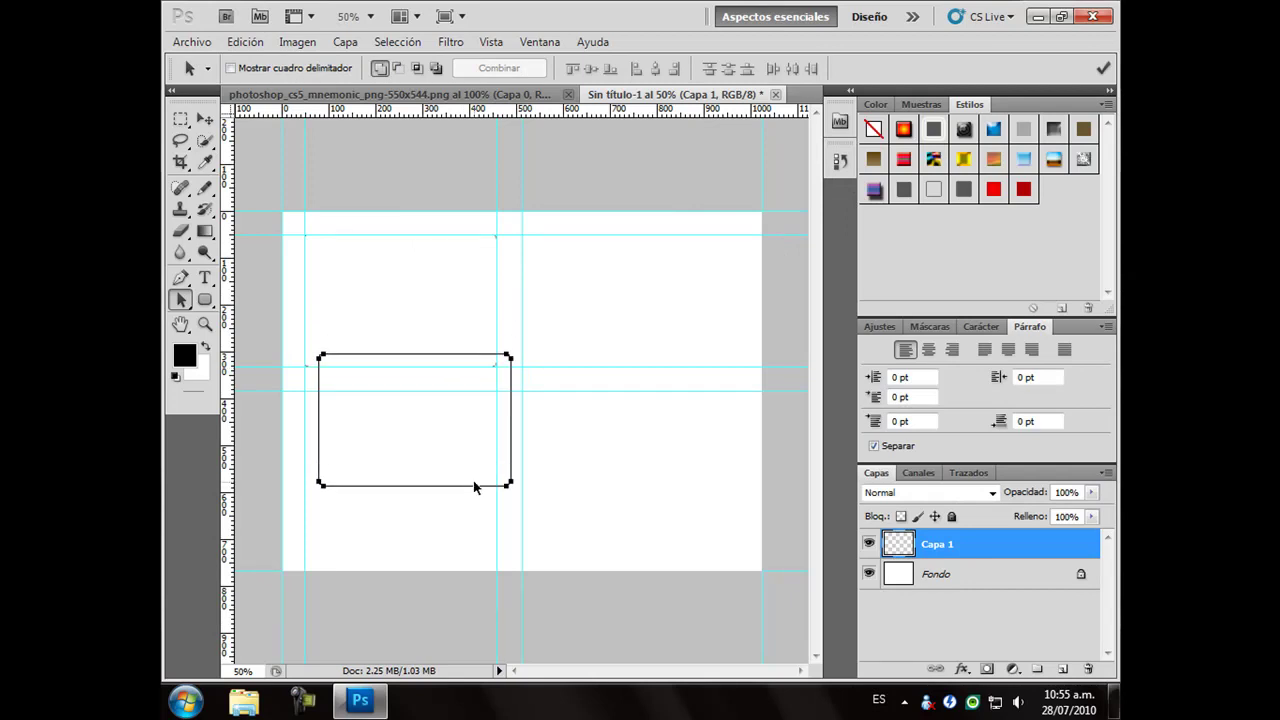
{"action": "left_click", "coordinate": [474, 483]}
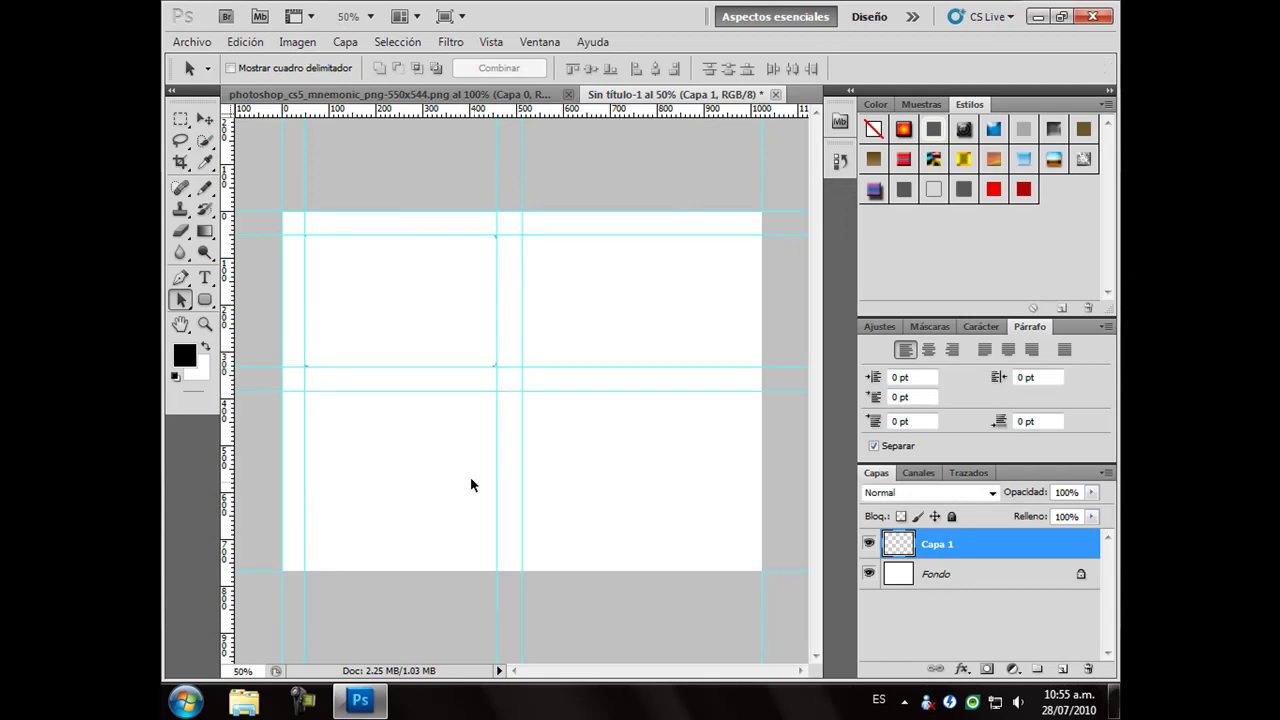
{"action": "left_click_drag", "start_coordinate": [398, 113], "coordinate": [359, 416]}
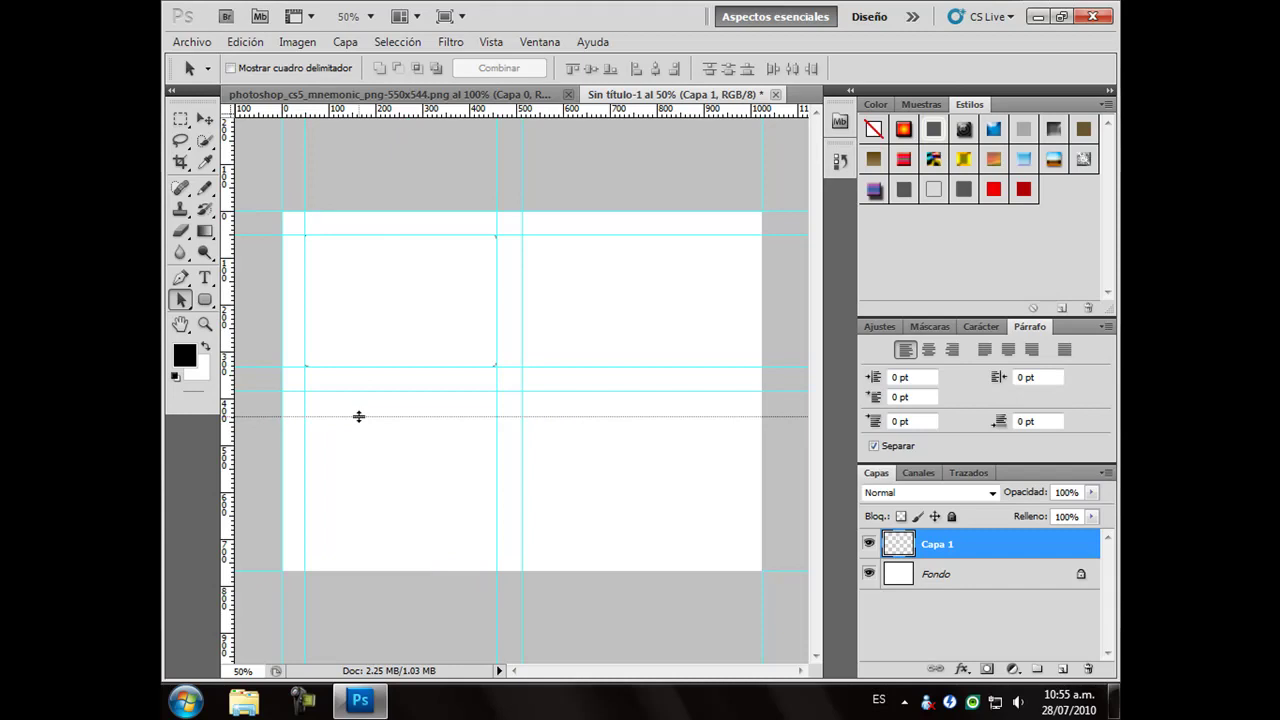
{"action": "left_click_drag", "start_coordinate": [359, 416], "coordinate": [359, 416]}
Duplicate the frame, nudge the copy into the lower-left quarter, and add a guide right of centre.
{"action": "key", "text": "ctrl+j"}
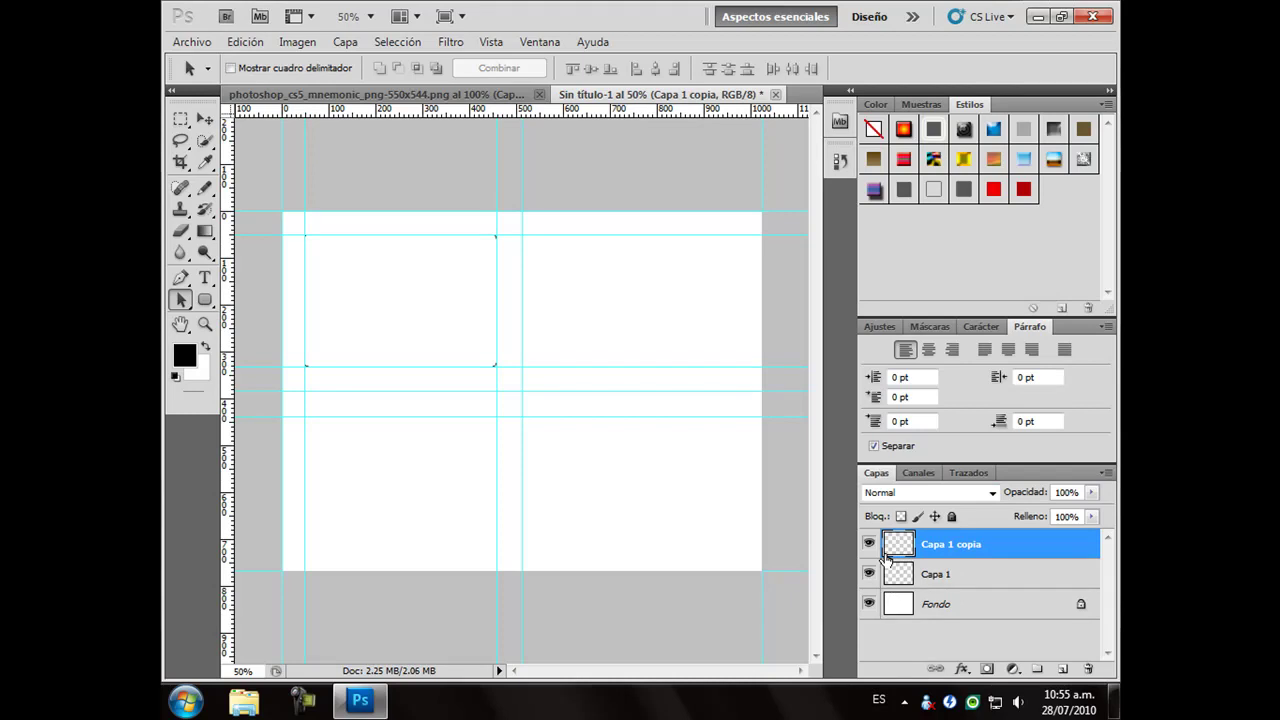
{"action": "left_click", "coordinate": [204, 120]}
{"action": "key", "text": "shift+Down"}
{"action": "key", "text": "shift+Down"}
{"action": "key", "text": "shift+Down"}
{"action": "key", "text": "shift+Down"}
{"action": "key", "text": "shift+Down"}
{"action": "key", "text": "shift+Down"}
{"action": "key", "text": "shift+Down"}
{"action": "key", "text": "shift+Down"}
{"action": "key", "text": "shift+Down"}
{"action": "key", "text": "shift+Down"}
{"action": "key", "text": "shift+Down"}
{"action": "key", "text": "shift+Down"}
{"action": "key", "text": "shift+Down"}
{"action": "key", "text": "shift+Down"}
{"action": "key", "text": "shift+Down"}
{"action": "key", "text": "shift+Down"}
{"action": "key", "text": "shift+Down"}
{"action": "key", "text": "shift+Down"}
{"action": "key", "text": "shift+Down"}
{"action": "key", "text": "shift+Down"}
{"action": "key", "text": "shift+Down"}
{"action": "key", "text": "shift+Down"}
{"action": "key", "text": "shift+Down"}
{"action": "key", "text": "shift+Down"}
{"action": "key", "text": "shift+Down"}
{"action": "key", "text": "shift+Down"}
{"action": "key", "text": "shift+Down"}
{"action": "key", "text": "shift+Down"}
{"action": "key", "text": "shift+Down"}
{"action": "key", "text": "shift+Down"}
{"action": "key", "text": "shift+Down"}
{"action": "key", "text": "shift+Down"}
{"action": "key", "text": "shift+Down"}
{"action": "key", "text": "shift+Down"}
{"action": "key", "text": "shift+Down"}
{"action": "key", "text": "shift+Down"}
{"action": "key", "text": "Down"}
{"action": "key", "text": "Down"}
{"action": "key", "text": "Down"}
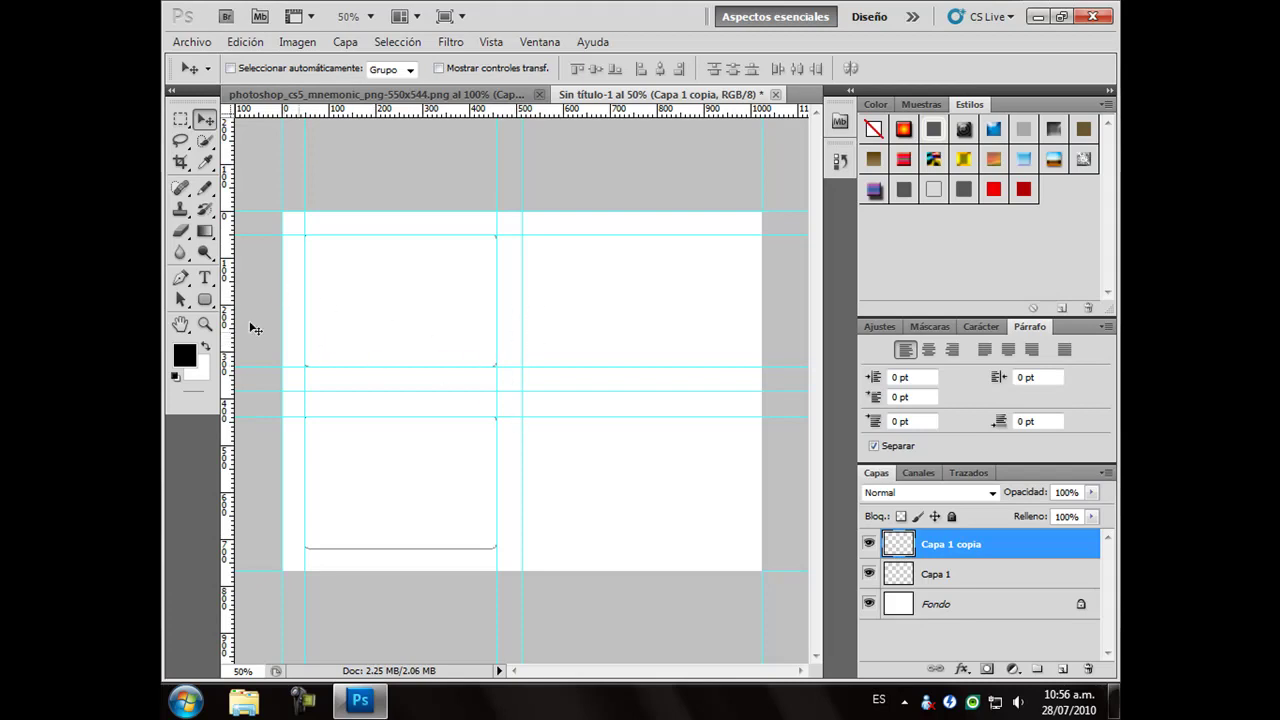
{"action": "left_click_drag", "start_coordinate": [229, 325], "coordinate": [546, 299]}
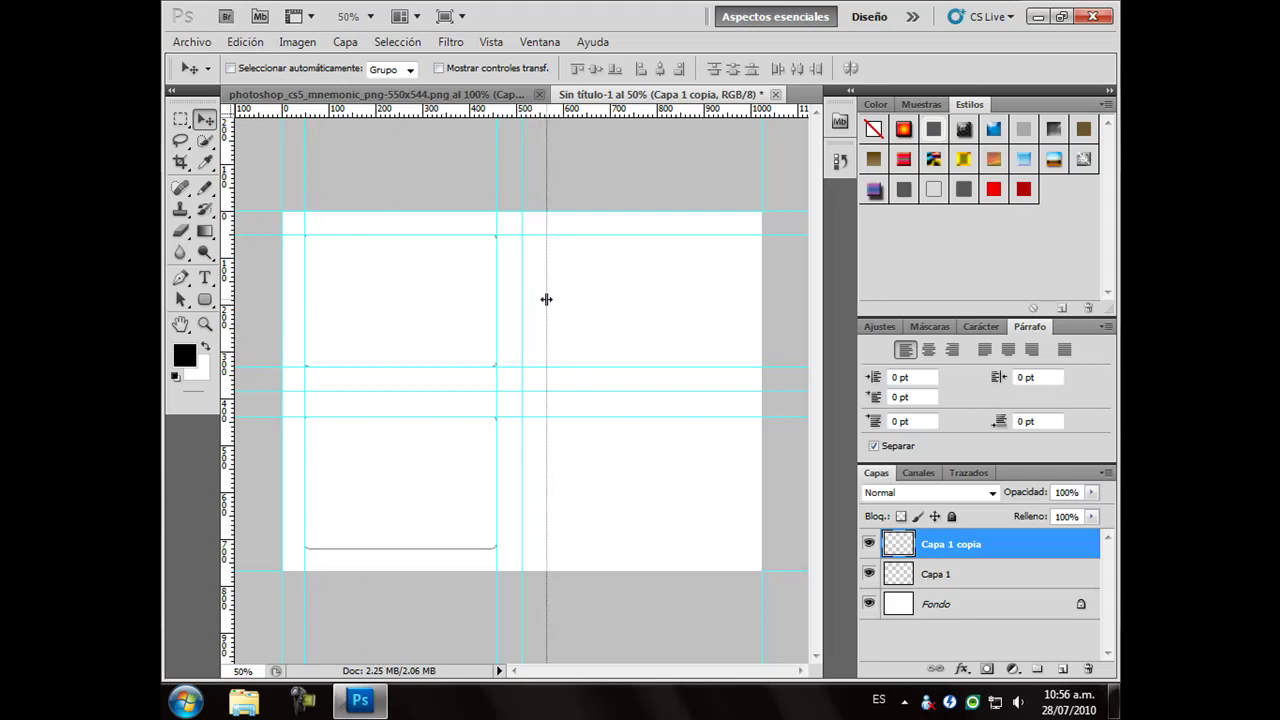
{"action": "left_click_drag", "start_coordinate": [546, 299], "coordinate": [546, 299]}
Select both left frame layers, nudge them right, then reselect Capa 1 alone.
{"action": "left_click", "coordinate": [937, 574], "text": "shift"}
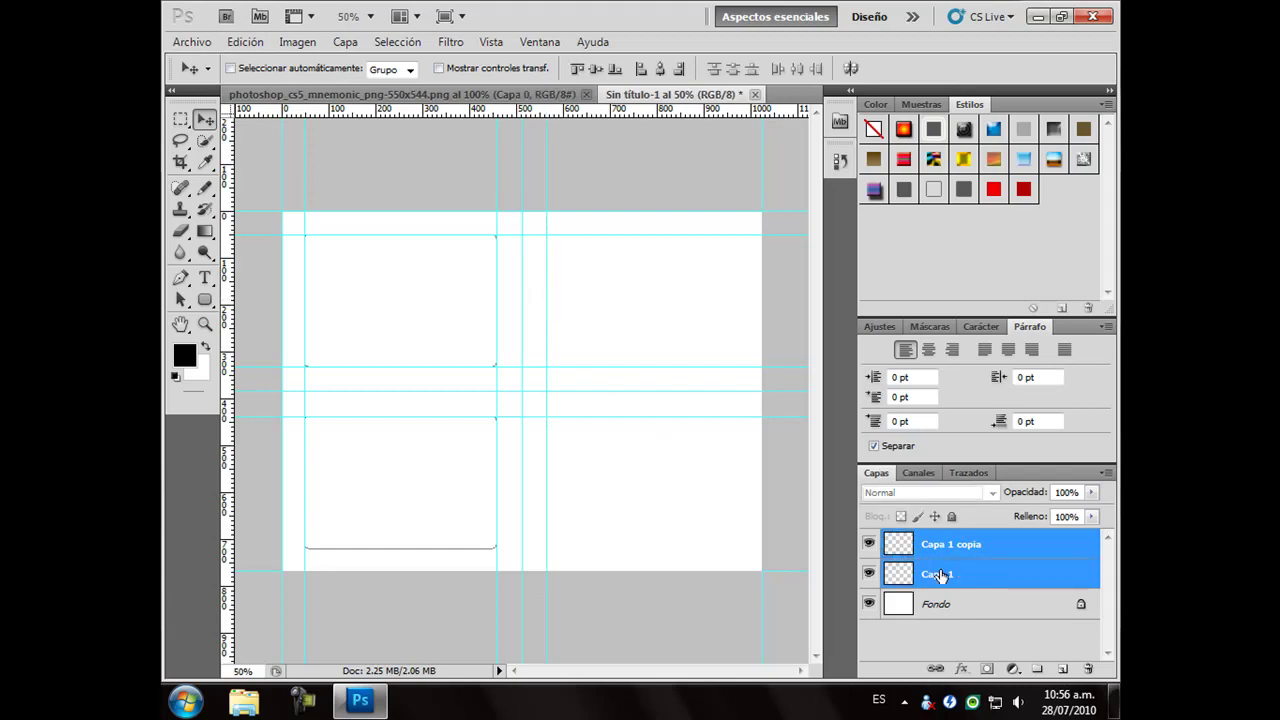
{"action": "key", "text": "Right"}
{"action": "key", "text": "Right"}
{"action": "key", "text": "Right"}
{"action": "key", "text": "Right"}
{"action": "key", "text": "Right"}
{"action": "key", "text": "Right"}
{"action": "key", "text": "Right"}
{"action": "key", "text": "Right"}
{"action": "key", "text": "Right"}
{"action": "key", "text": "Right"}
{"action": "key", "text": "Right"}
{"action": "key", "text": "Right"}
{"action": "key", "text": "Right"}
{"action": "key", "text": "Right"}
{"action": "key", "text": "Right"}
{"action": "key", "text": "Right"}
{"action": "key", "text": "Right"}
{"action": "key", "text": "Right"}
{"action": "key", "text": "Right"}
{"action": "key", "text": "Right"}
{"action": "key", "text": "Right"}
{"action": "key", "text": "Right"}
{"action": "key", "text": "Right"}
{"action": "key", "text": "Right"}
{"action": "key", "text": "Right"}
{"action": "key", "text": "Right"}
{"action": "key", "text": "Right"}
{"action": "key", "text": "Right"}
{"action": "key", "text": "Right"}
{"action": "key", "text": "Right"}
{"action": "key", "text": "Right"}
{"action": "key", "text": "Right"}
{"action": "key", "text": "Right"}
{"action": "key", "text": "Right"}
{"action": "key", "text": "Right"}
{"action": "key", "text": "Right"}
{"action": "key", "text": "Right"}
{"action": "key", "text": "Right"}
{"action": "key", "text": "Right"}
{"action": "key", "text": "Right"}
{"action": "key", "text": "Right"}
{"action": "key", "text": "Right"}
{"action": "key", "text": "Right"}
{"action": "key", "text": "Right"}
{"action": "key", "text": "Right"}
{"action": "key", "text": "Right"}
{"action": "key", "text": "Right"}
{"action": "key", "text": "Right"}
{"action": "key", "text": "Right"}
{"action": "key", "text": "Right"}
{"action": "key", "text": "Right"}
{"action": "key", "text": "Right"}
{"action": "key", "text": "Right"}
{"action": "key", "text": "Right"}
{"action": "key", "text": "Right"}
{"action": "key", "text": "Right"}
{"action": "key", "text": "Right"}
{"action": "key", "text": "Right"}
{"action": "key", "text": "Right"}
{"action": "key", "text": "Right"}
{"action": "key", "text": "Right"}
{"action": "key", "text": "Right"}
{"action": "key", "text": "Right"}
{"action": "key", "text": "Right"}
{"action": "key", "text": "Right"}
{"action": "key", "text": "Right"}
{"action": "key", "text": "Right"}
{"action": "key", "text": "Right"}
{"action": "key", "text": "Right"}
{"action": "key", "text": "Right"}
{"action": "key", "text": "Right"}
{"action": "key", "text": "Right"}
{"action": "key", "text": "Right"}
{"action": "key", "text": "Right"}
{"action": "key", "text": "Right"}
{"action": "key", "text": "Right"}
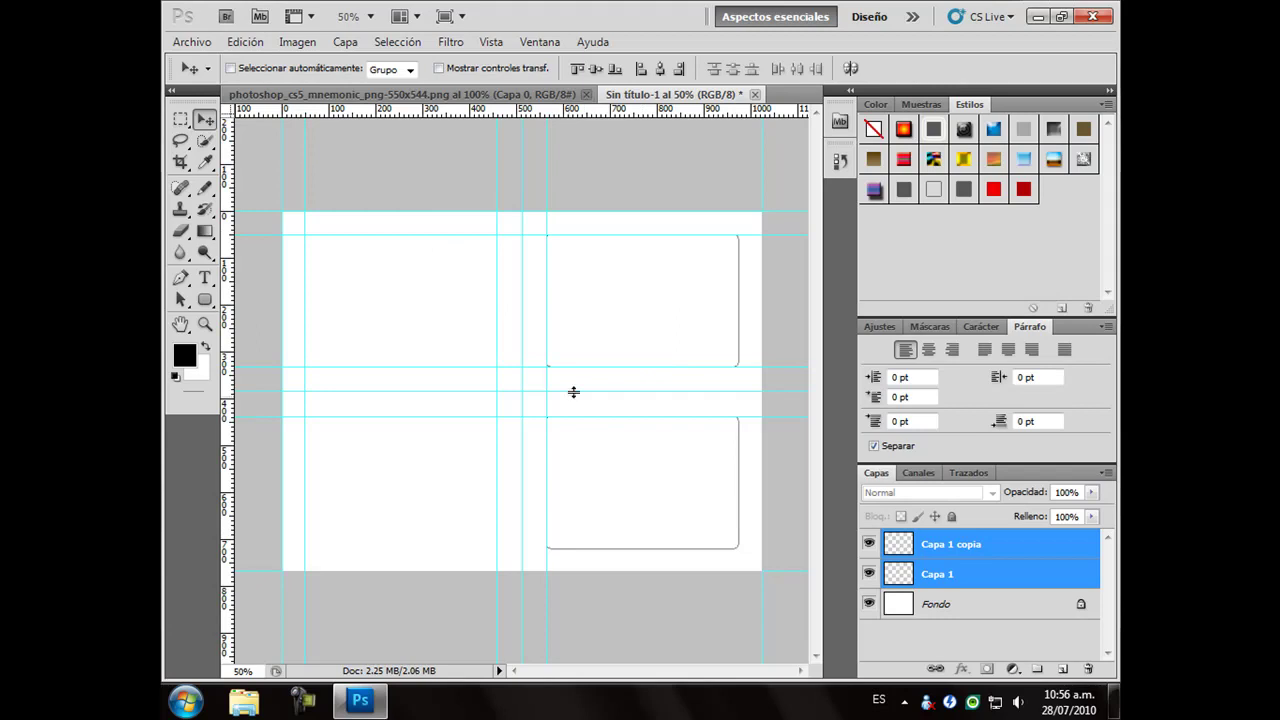
{"action": "left_click", "coordinate": [1032, 578]}
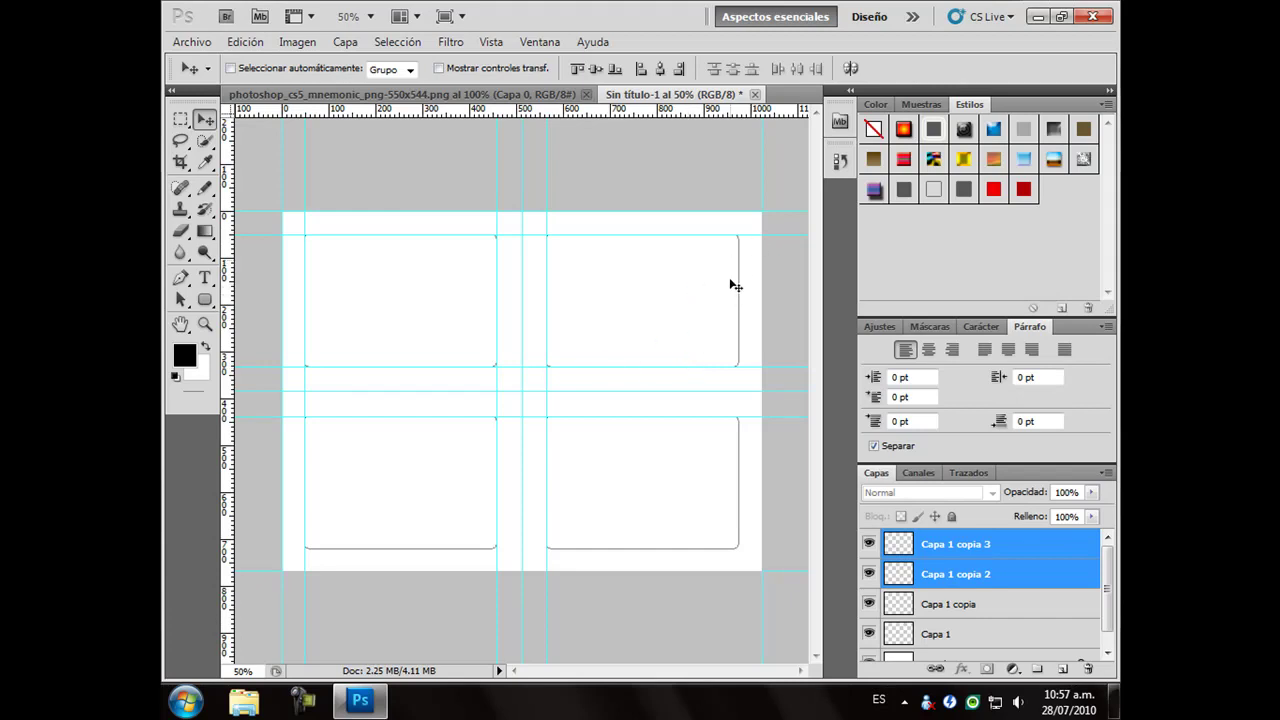
Drag the inset margin guides around the frames off onto the rulers, keeping the edge and centre guides.
{"action": "left_click_drag", "start_coordinate": [286, 234], "coordinate": [298, 112]}
{"action": "left_click_drag", "start_coordinate": [306, 290], "coordinate": [226, 282]}
{"action": "left_click_drag", "start_coordinate": [277, 366], "coordinate": [303, 108]}
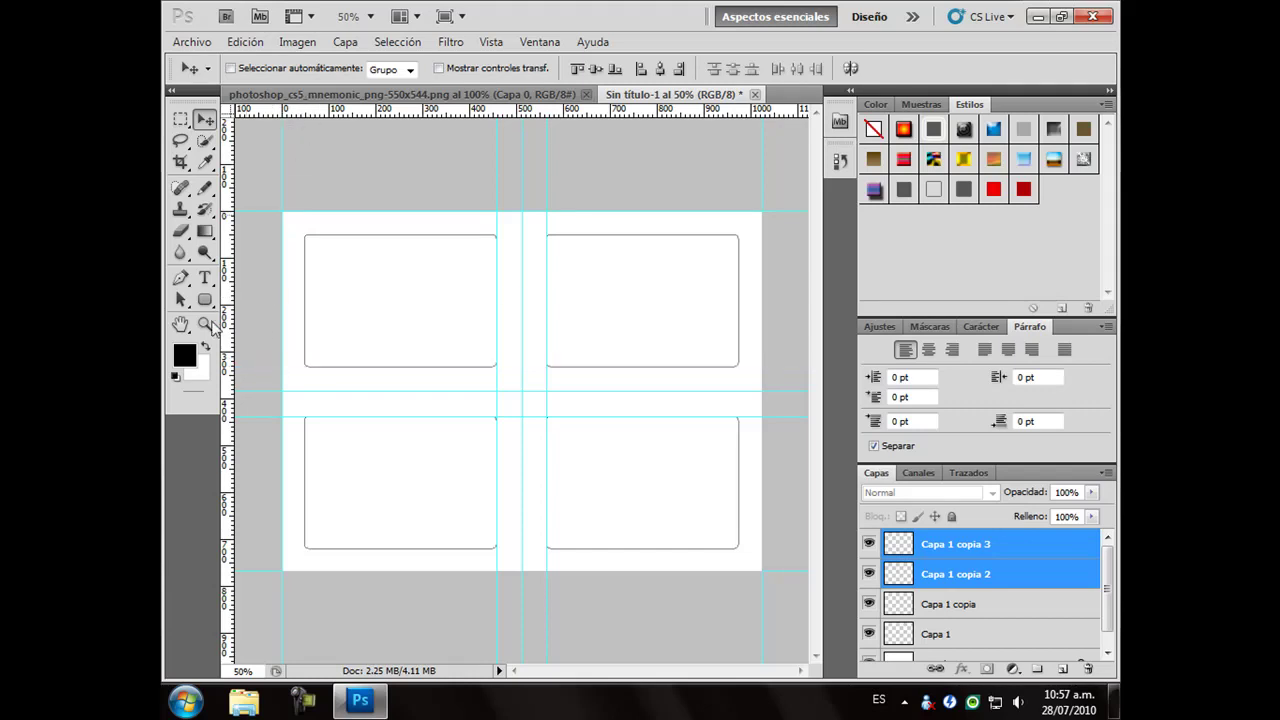
{"action": "left_click_drag", "start_coordinate": [325, 392], "coordinate": [371, 114]}
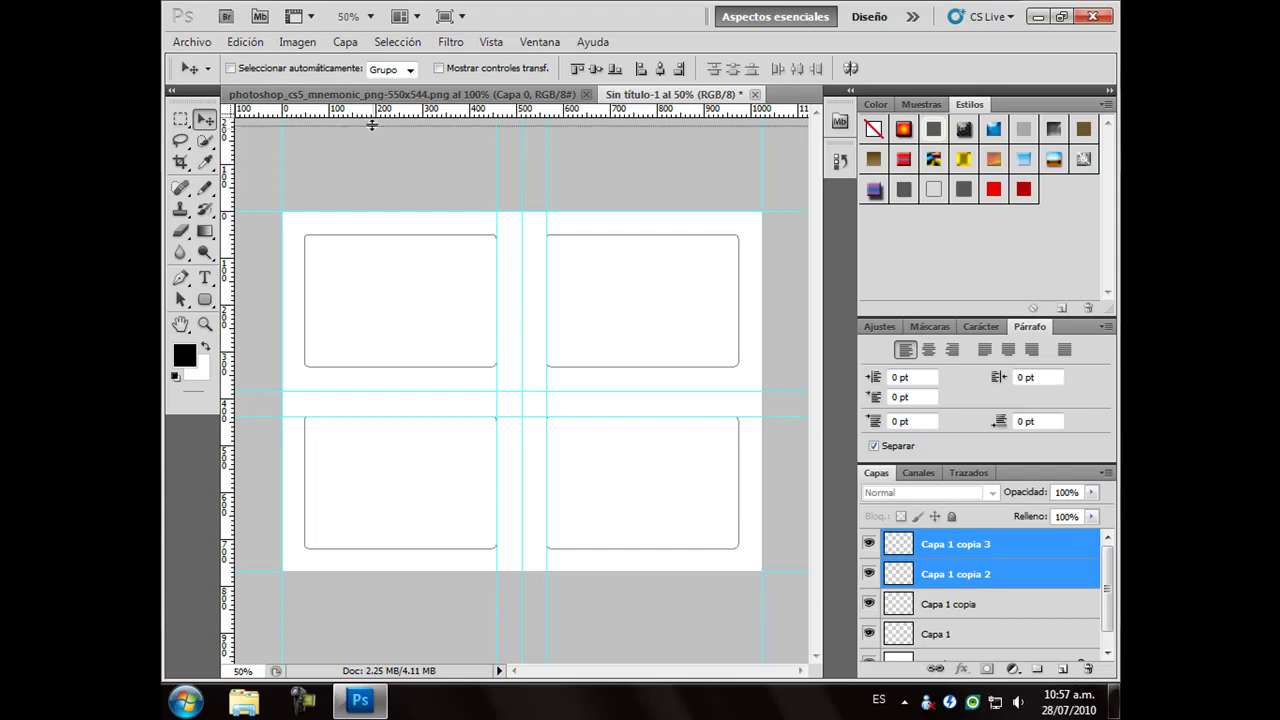
{"action": "left_click_drag", "start_coordinate": [547, 279], "coordinate": [236, 272]}
{"action": "left_click_drag", "start_coordinate": [498, 310], "coordinate": [299, 305]}
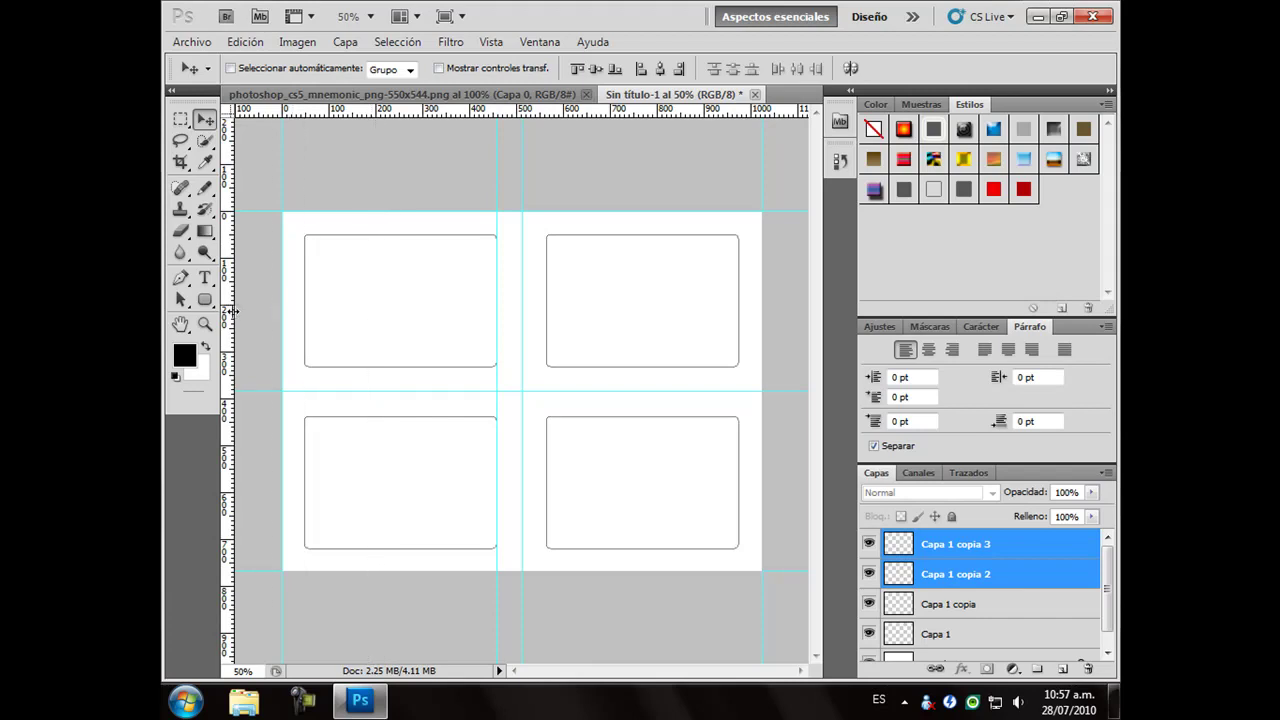
{"action": "left_click_drag", "start_coordinate": [299, 305], "coordinate": [232, 312]}
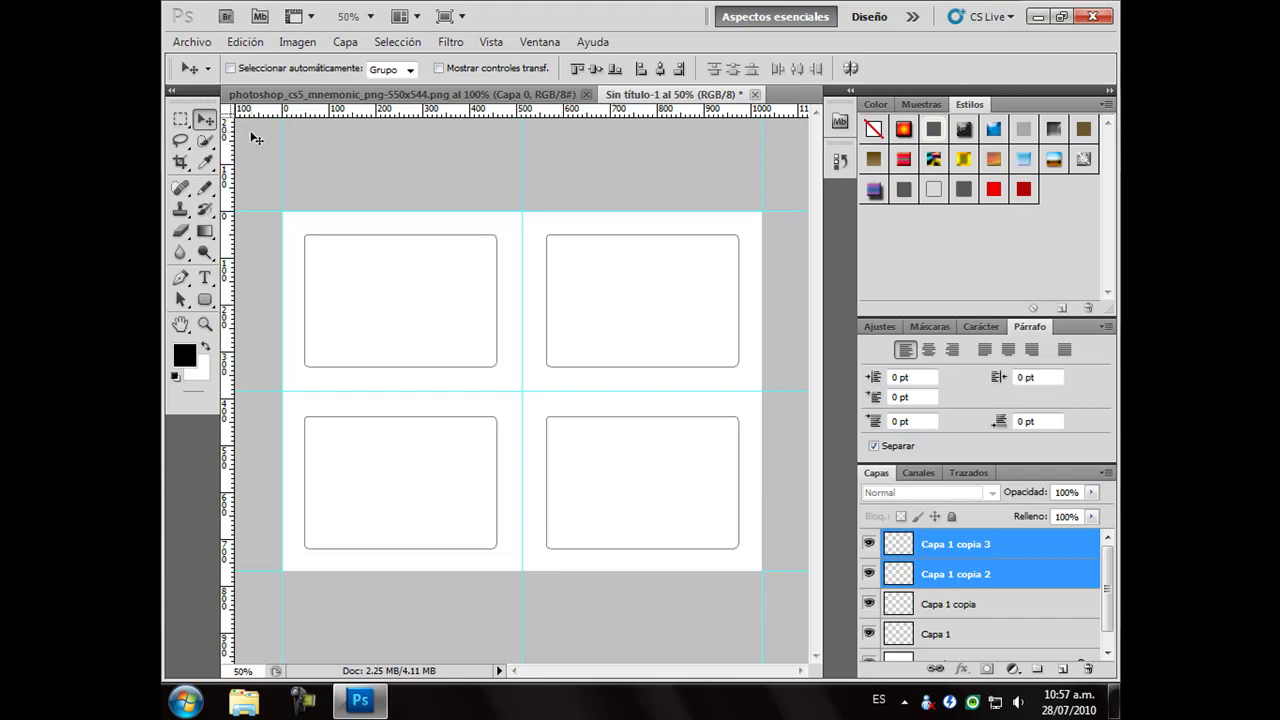
Copy the logo's Capa 0 into Sin título-1 as Capa 2, close the logo file, and position it over the top-left frame.
{"action": "left_click", "coordinate": [289, 95]}
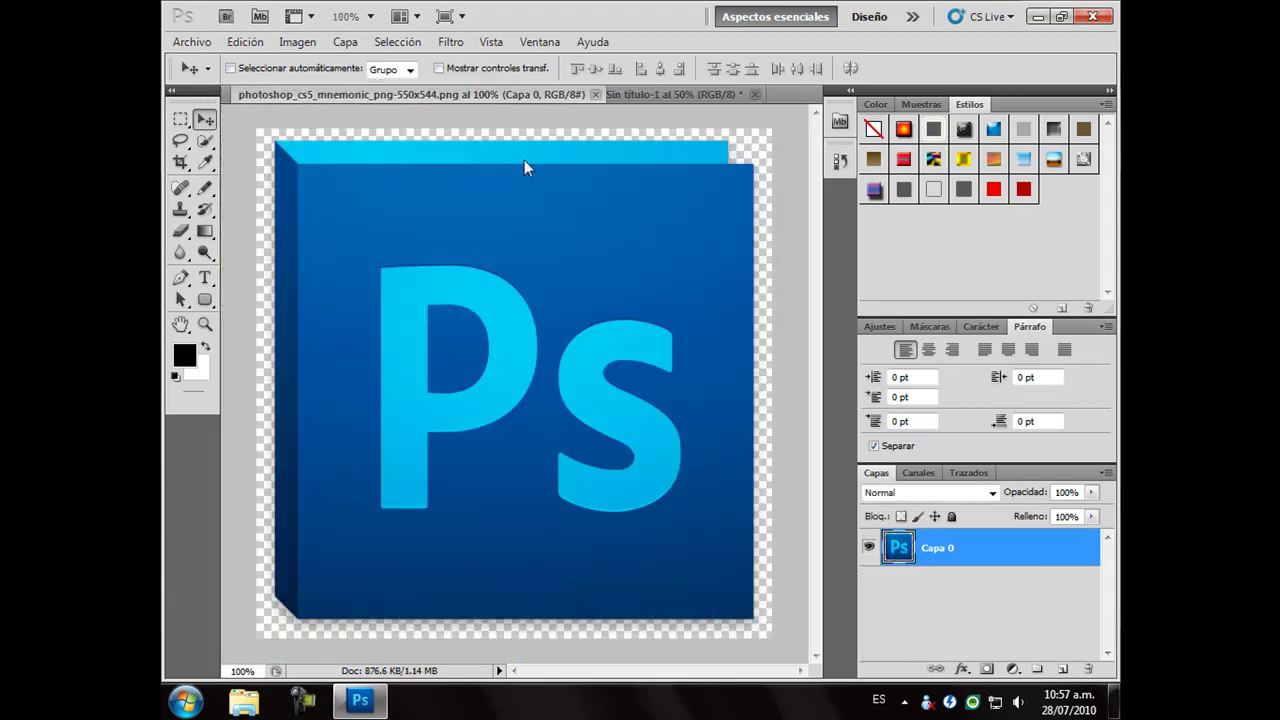
{"action": "left_click_drag", "start_coordinate": [425, 95], "coordinate": [676, 194]}
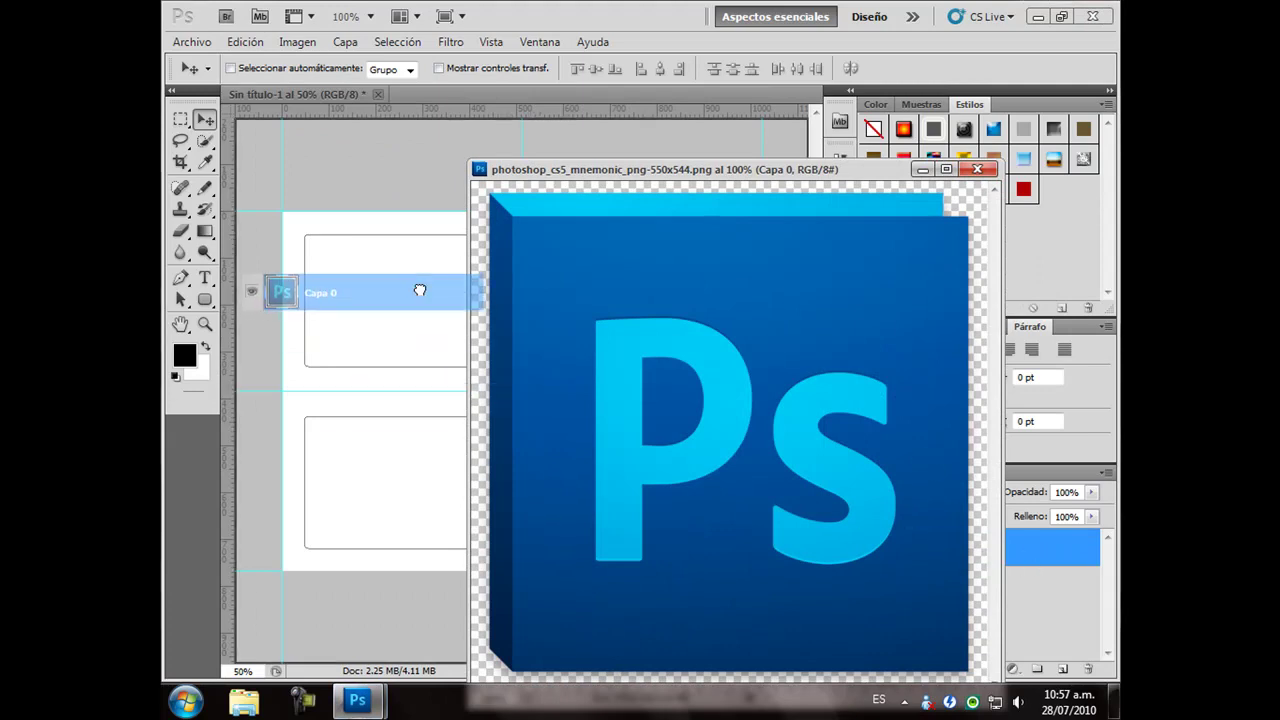
{"action": "left_click_drag", "start_coordinate": [1038, 551], "coordinate": [420, 289]}
{"action": "left_click", "coordinate": [977, 169]}
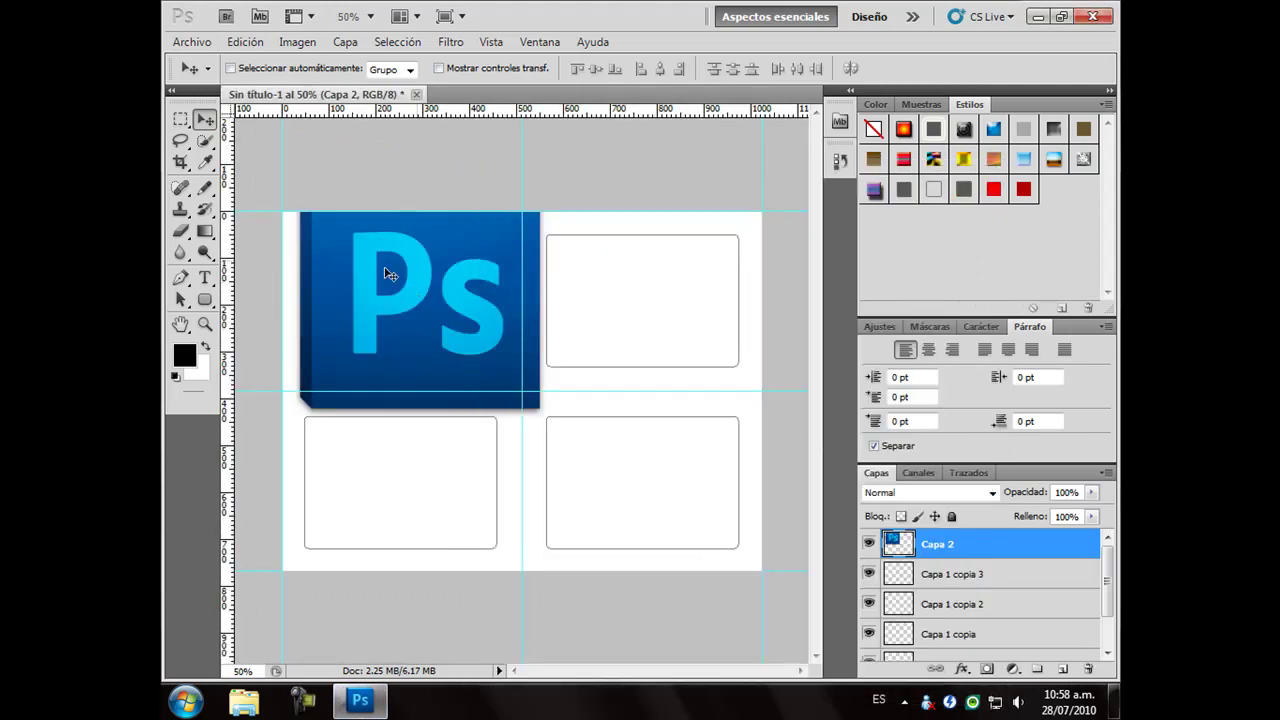
{"action": "left_click_drag", "start_coordinate": [400, 320], "coordinate": [403, 394]}
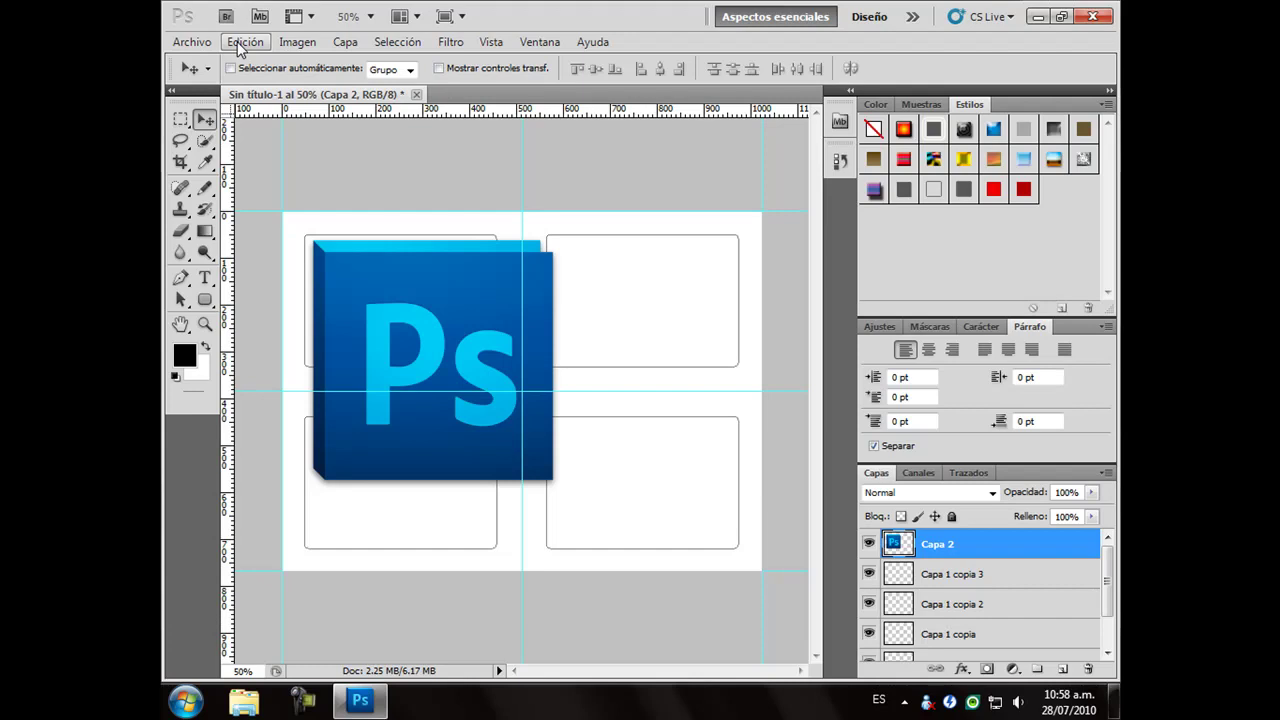
Free Transform the Ps logo to 33.88% and add guides along its top and left edges.
{"action": "left_click", "coordinate": [237, 41]}
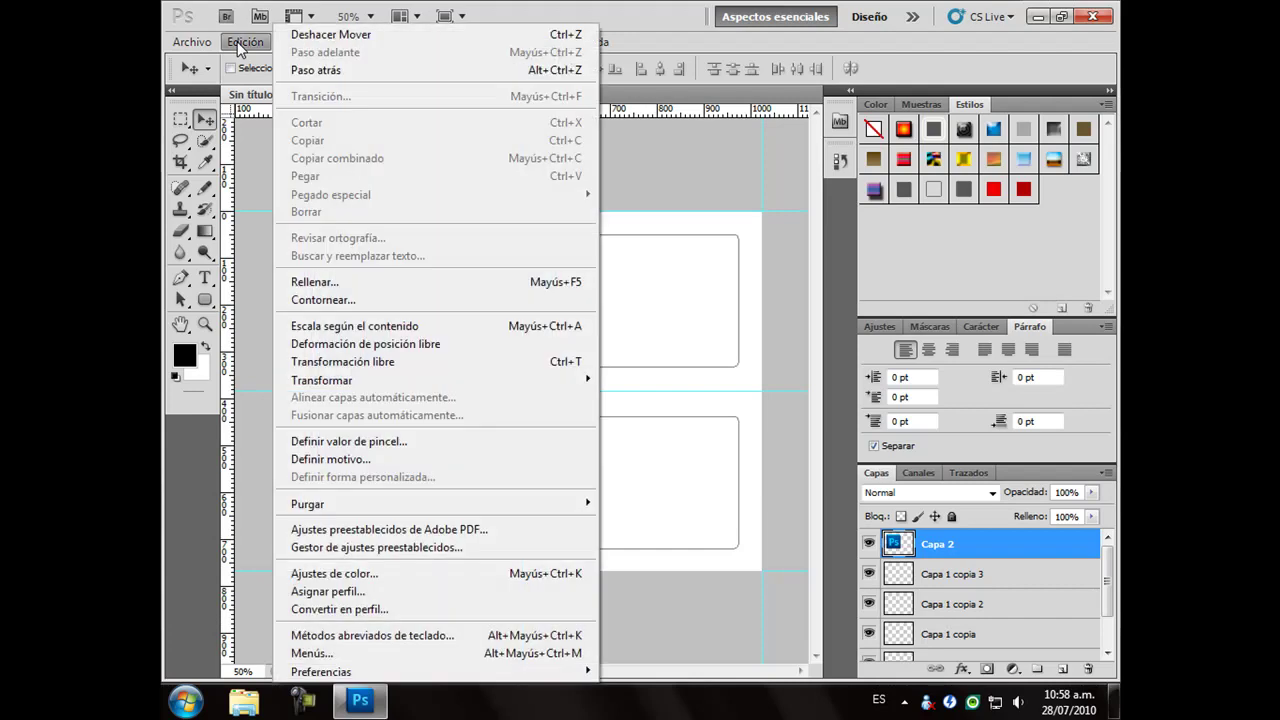
{"action": "left_click", "coordinate": [410, 360]}
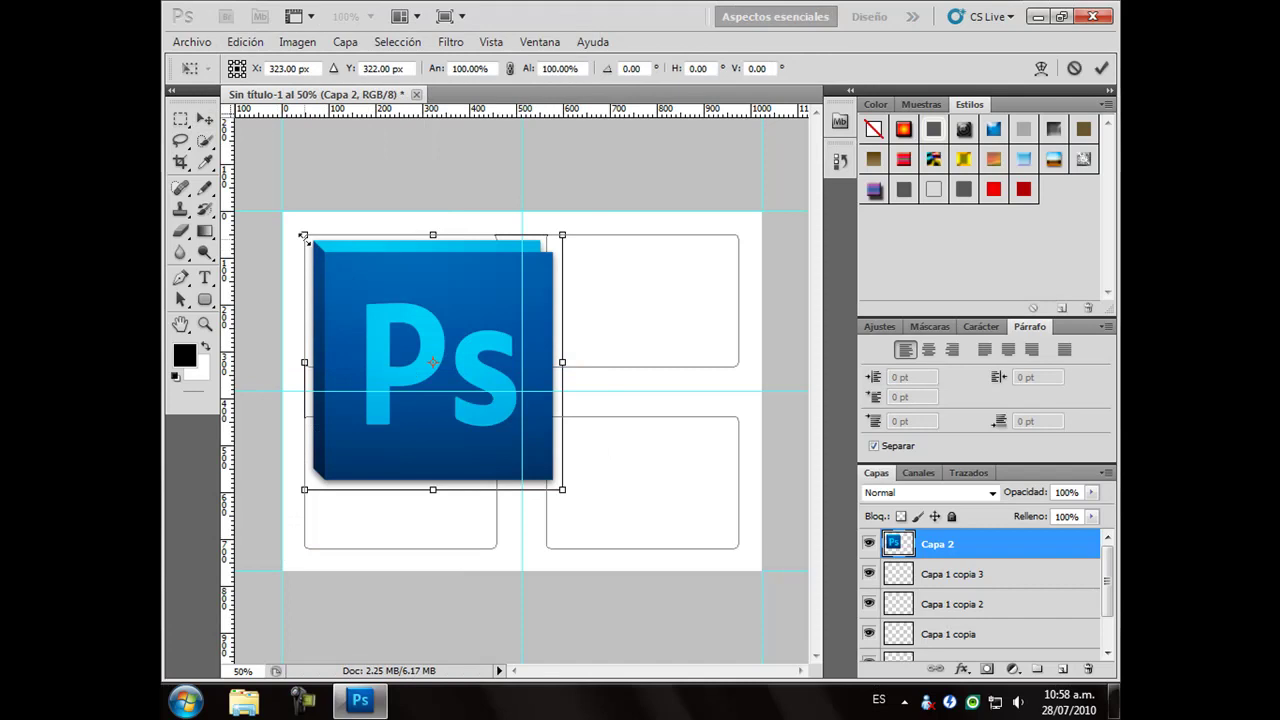
{"action": "mouse_move", "coordinate": [303, 235]}
{"action": "left_mouse_down"}
{"action": "mouse_move", "coordinate": [381, 313]}
{"action": "mouse_move", "coordinate": [389, 270]}
{"action": "mouse_move", "coordinate": [357, 241]}
{"action": "mouse_move", "coordinate": [380, 265]}
{"action": "left_mouse_up"}
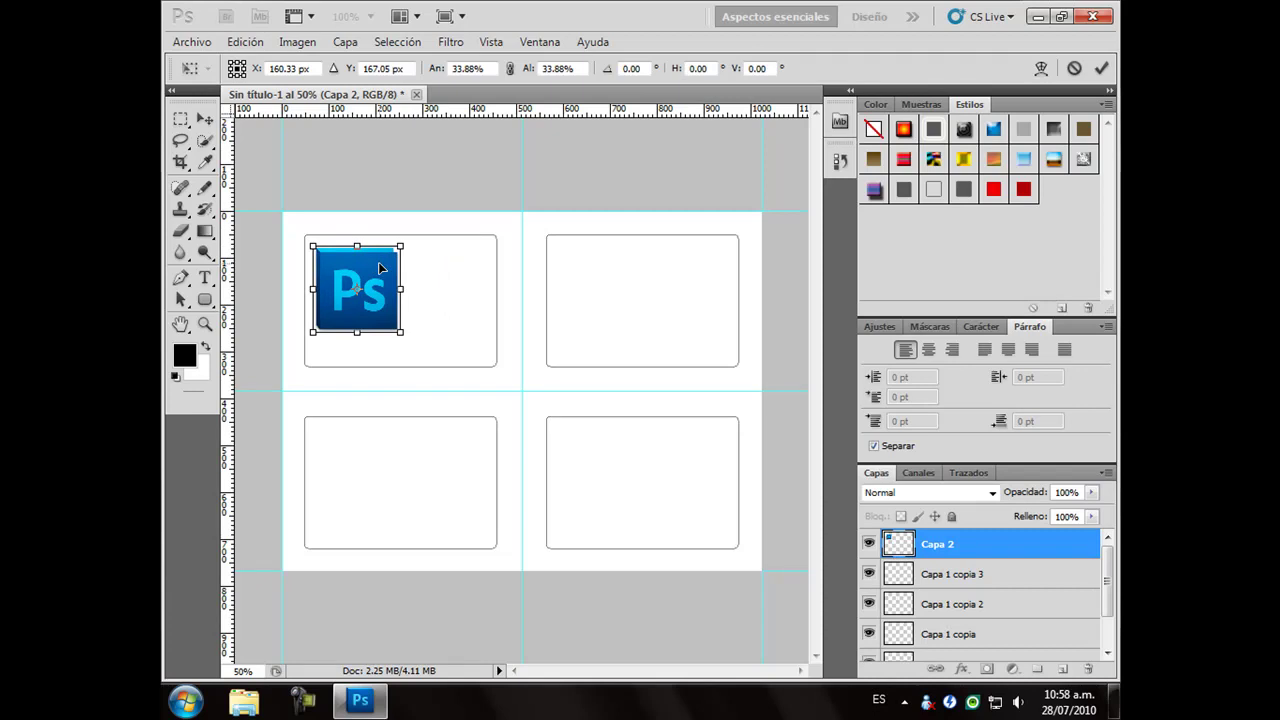
{"action": "left_click_drag", "start_coordinate": [389, 112], "coordinate": [397, 245]}
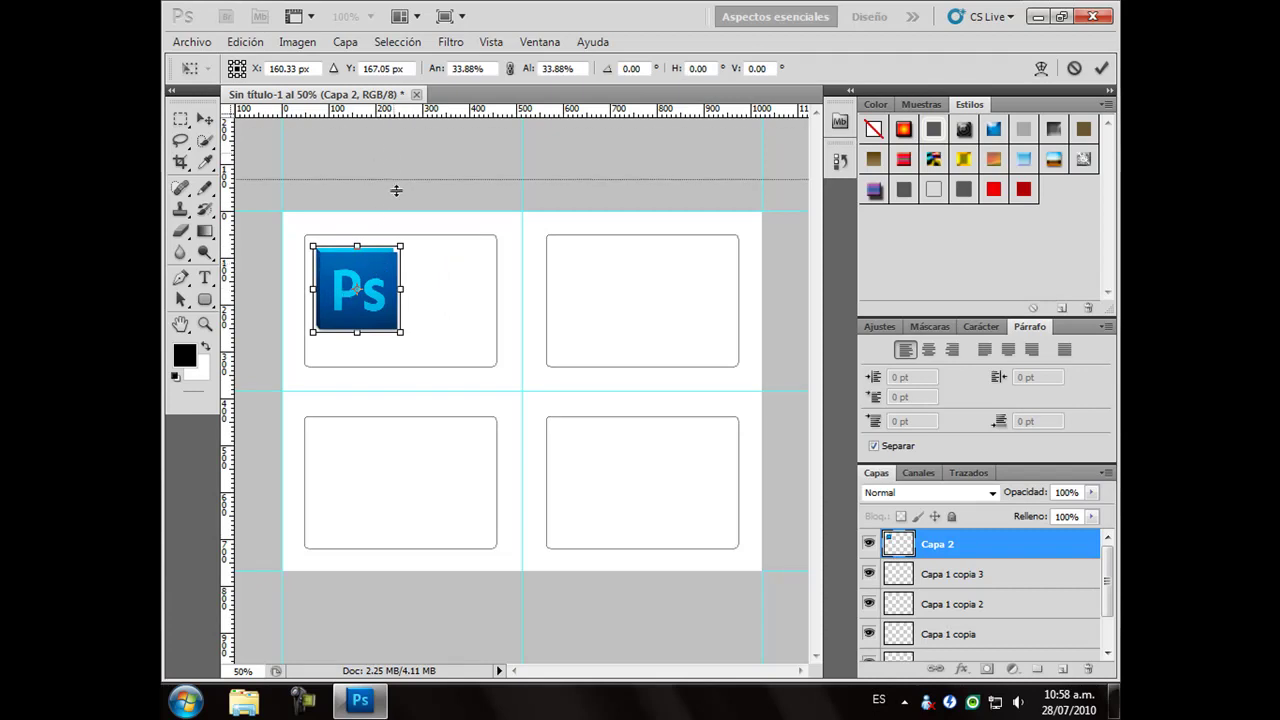
{"action": "left_click_drag", "start_coordinate": [228, 295], "coordinate": [314, 290]}
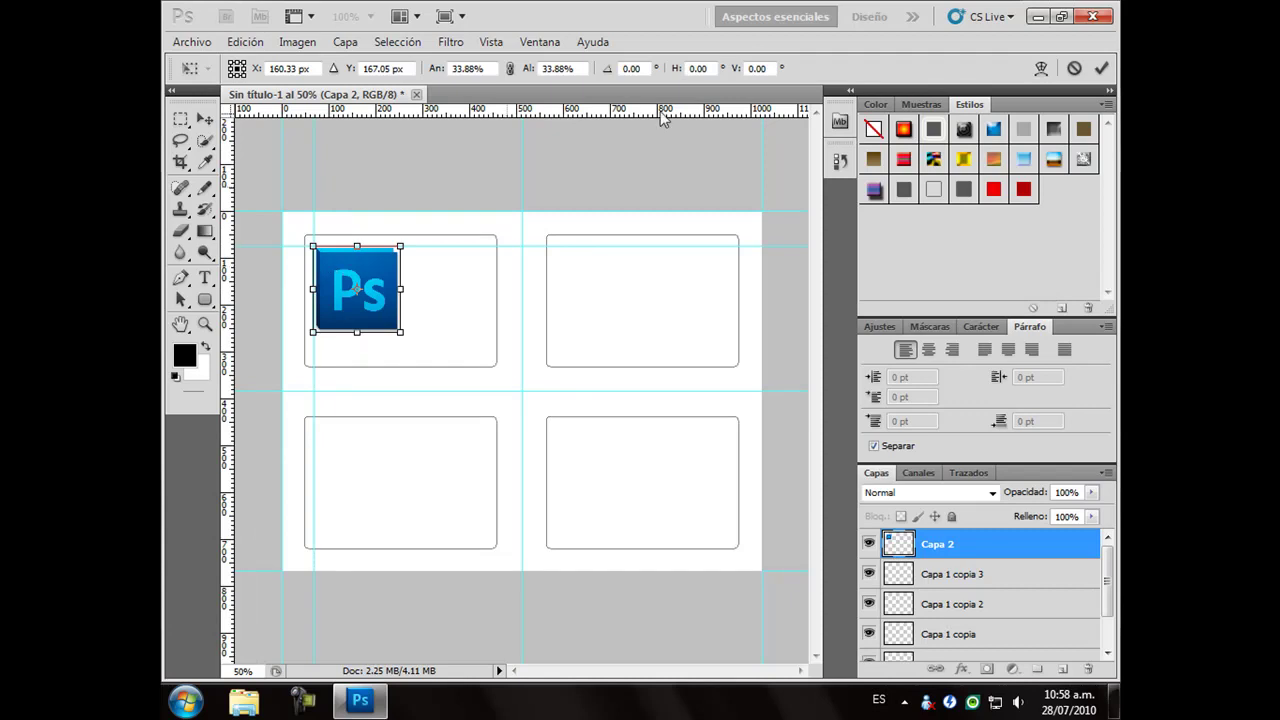
{"action": "left_click", "coordinate": [1099, 67]}
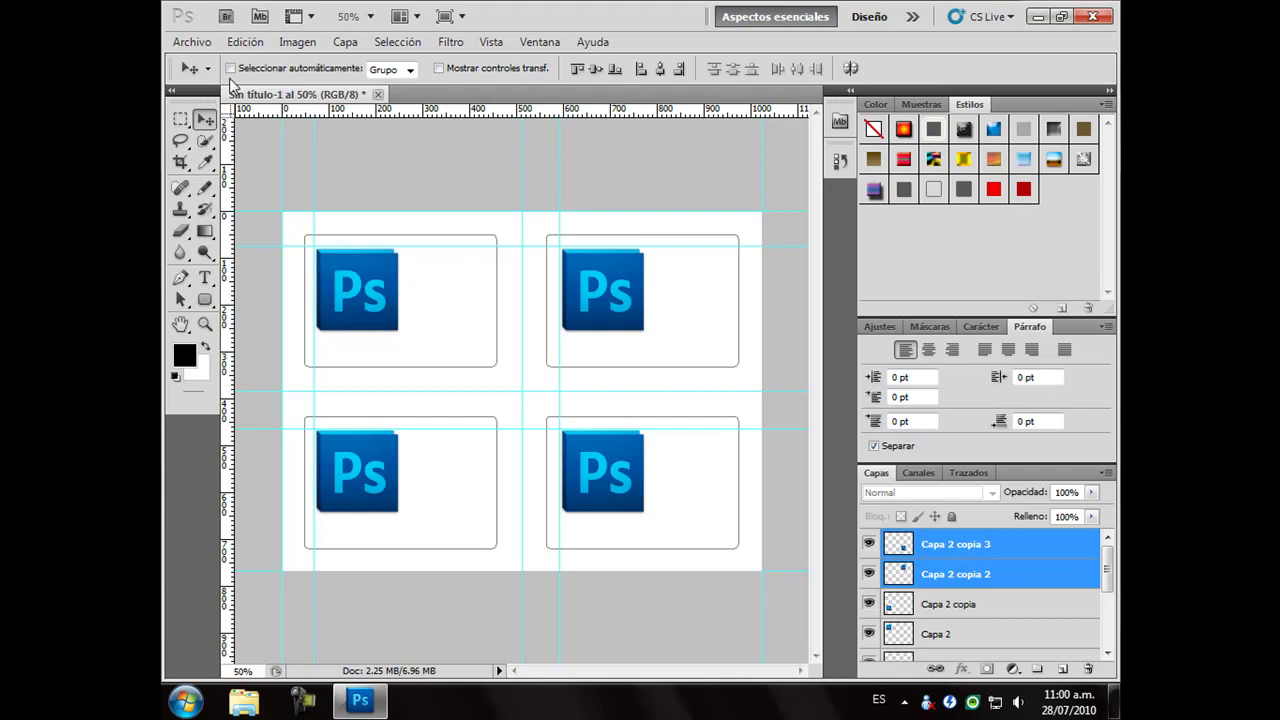
Create a 200 × 200 px document, Sin título-2, and turn its Fondo background into transparent Capa 1.
{"action": "left_click", "coordinate": [206, 44]}
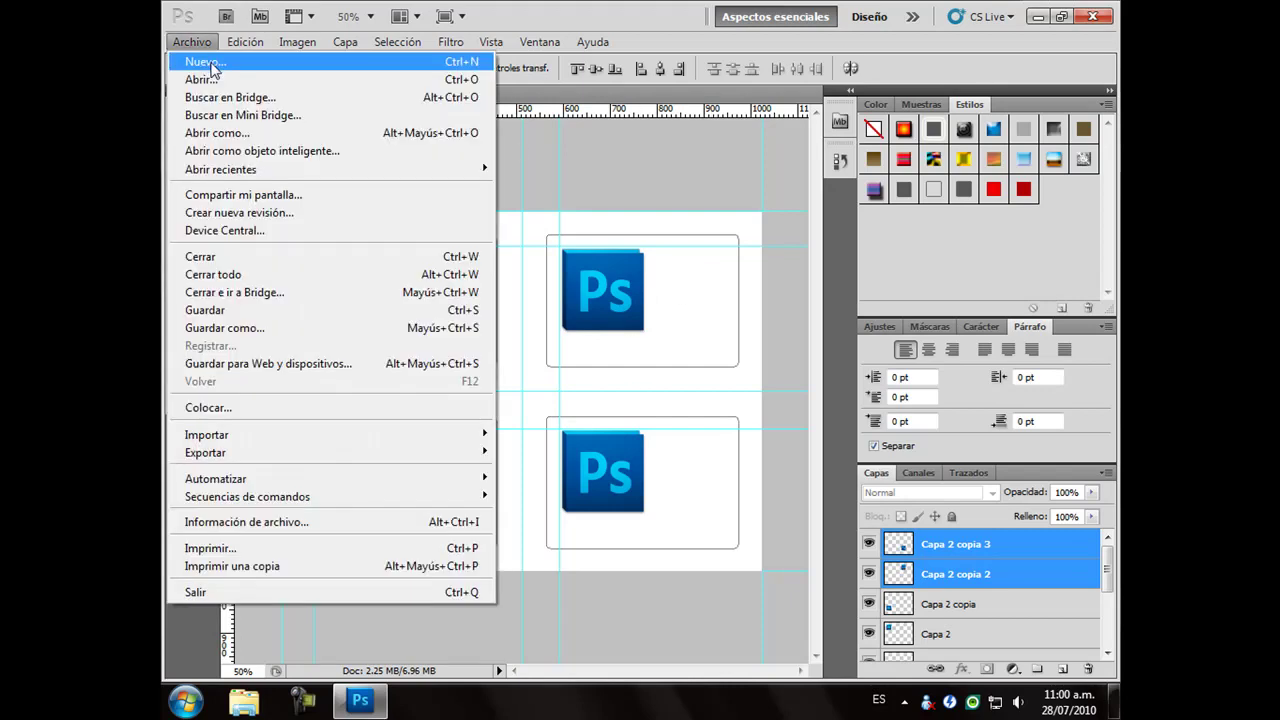
{"action": "left_click", "coordinate": [210, 62]}
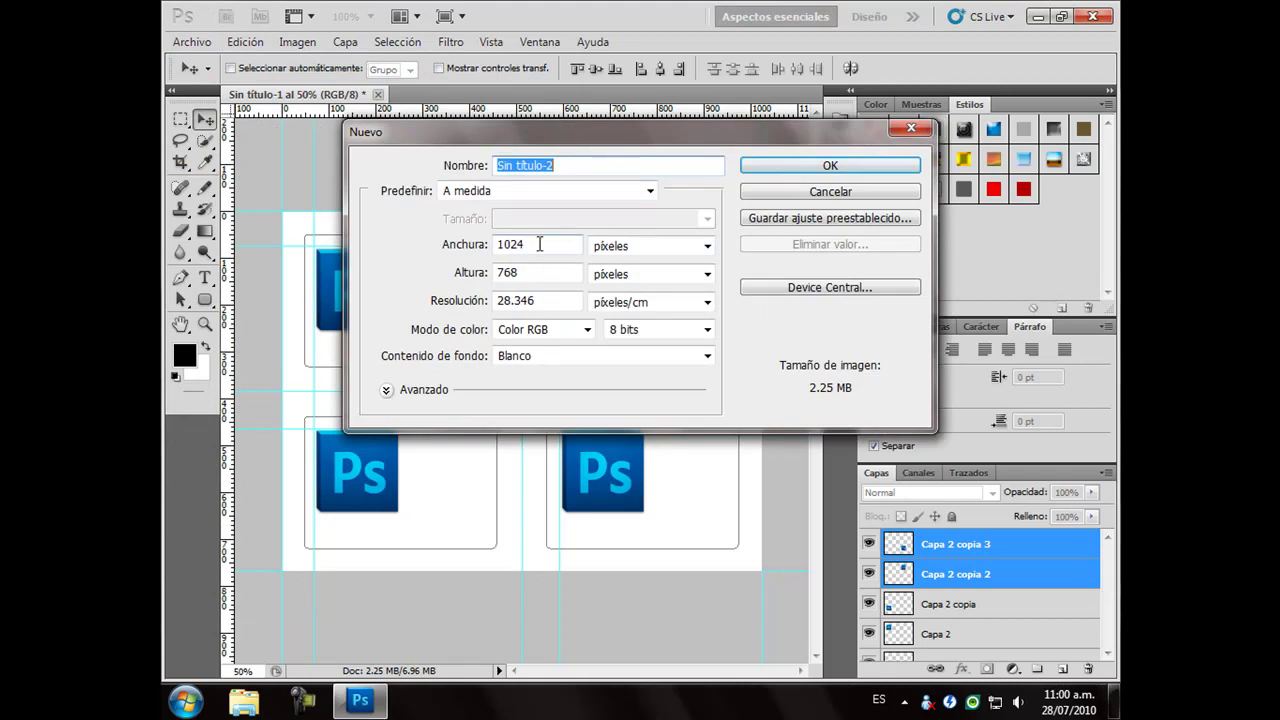
{"action": "double_click", "coordinate": [538, 245]}
{"action": "key", "text": "BackSpace"}
{"action": "type", "text": "200"}
{"action": "key", "text": "Tab"}
{"action": "key", "text": "Tab"}
{"action": "type", "text": "200"}
{"action": "key", "text": "Return"}
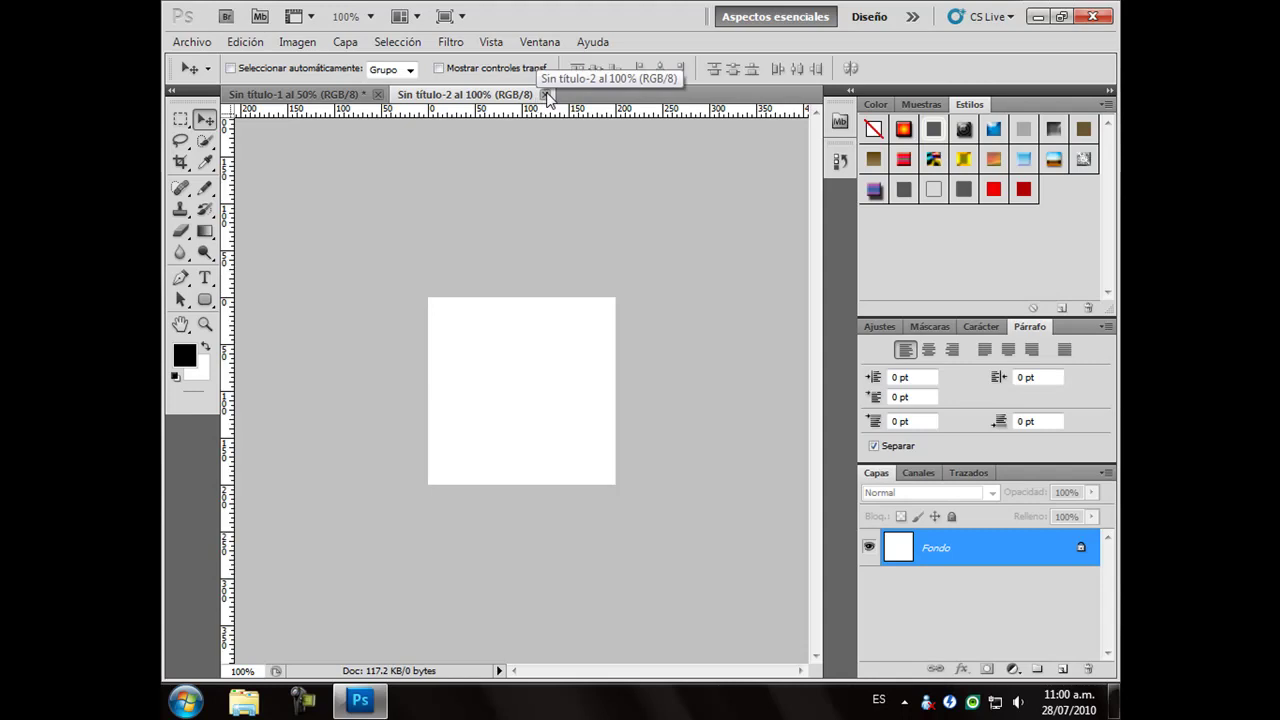
{"action": "key", "text": "ctrl+z"}
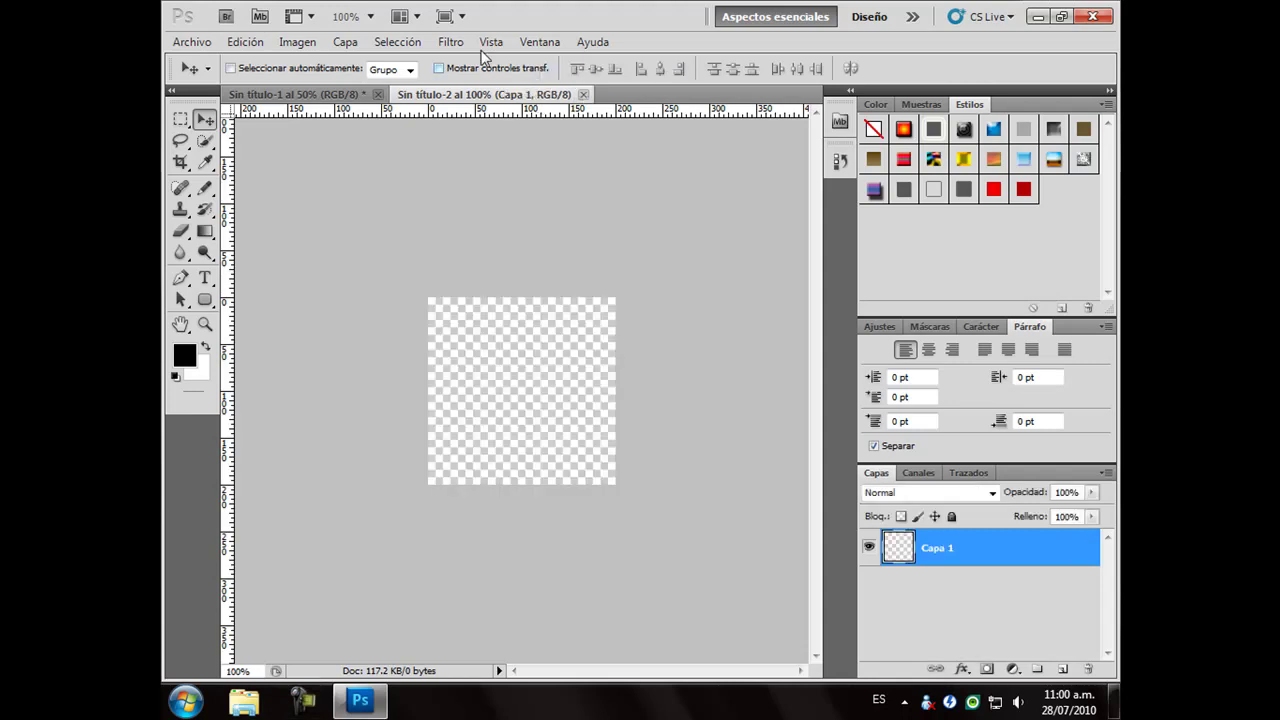
Select the Ellipse tool in Rellenar píxeles (fill pixels) mode.
{"action": "left_click", "coordinate": [205, 299]}
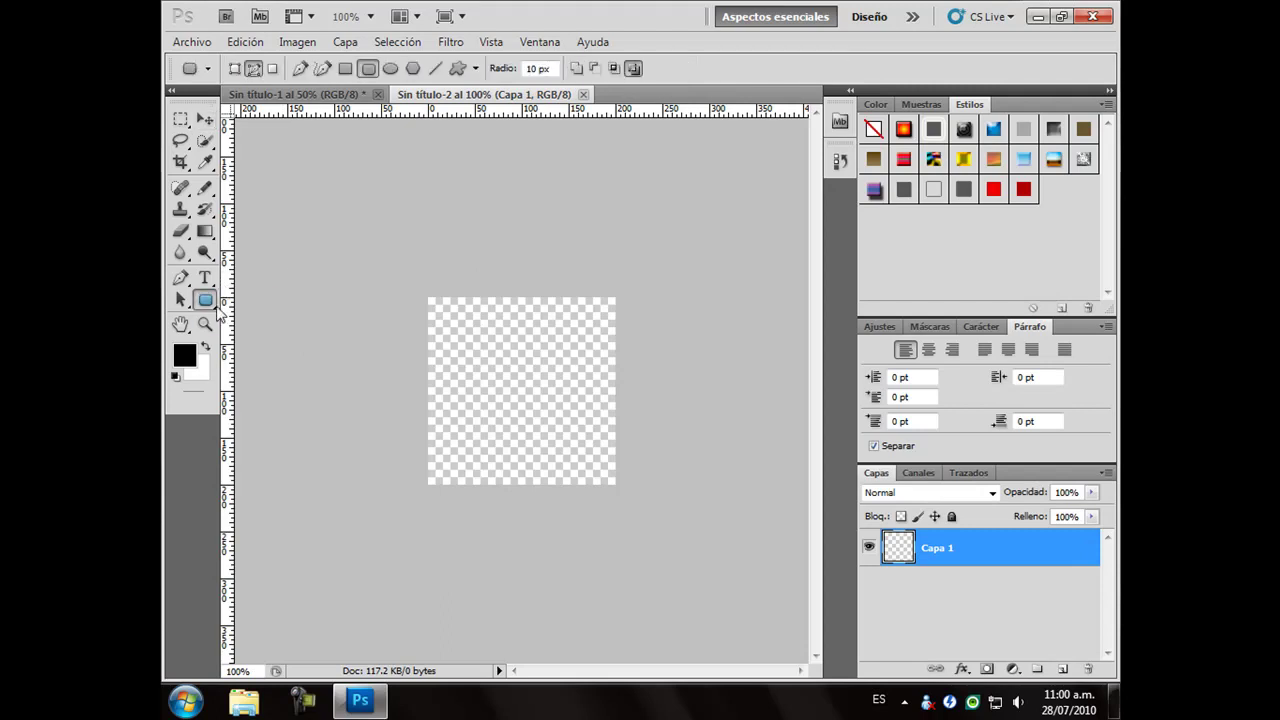
{"action": "left_click", "coordinate": [272, 337]}
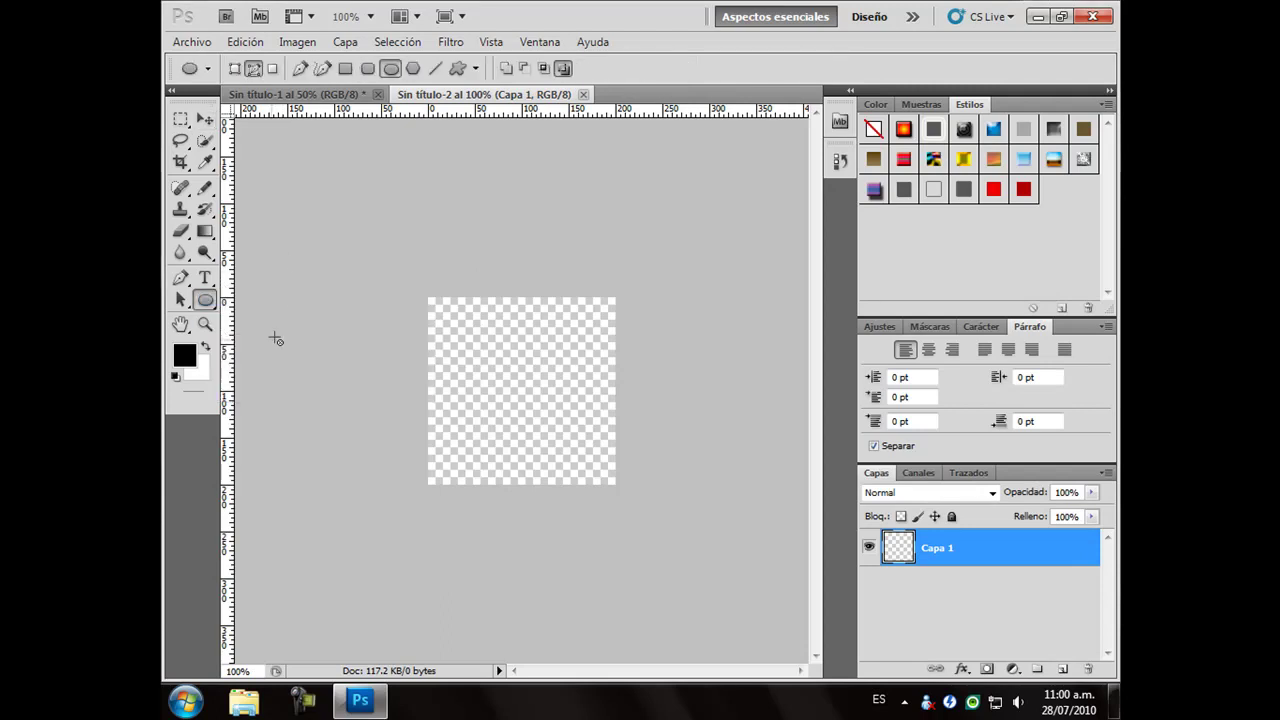
{"action": "left_click", "coordinate": [273, 69]}
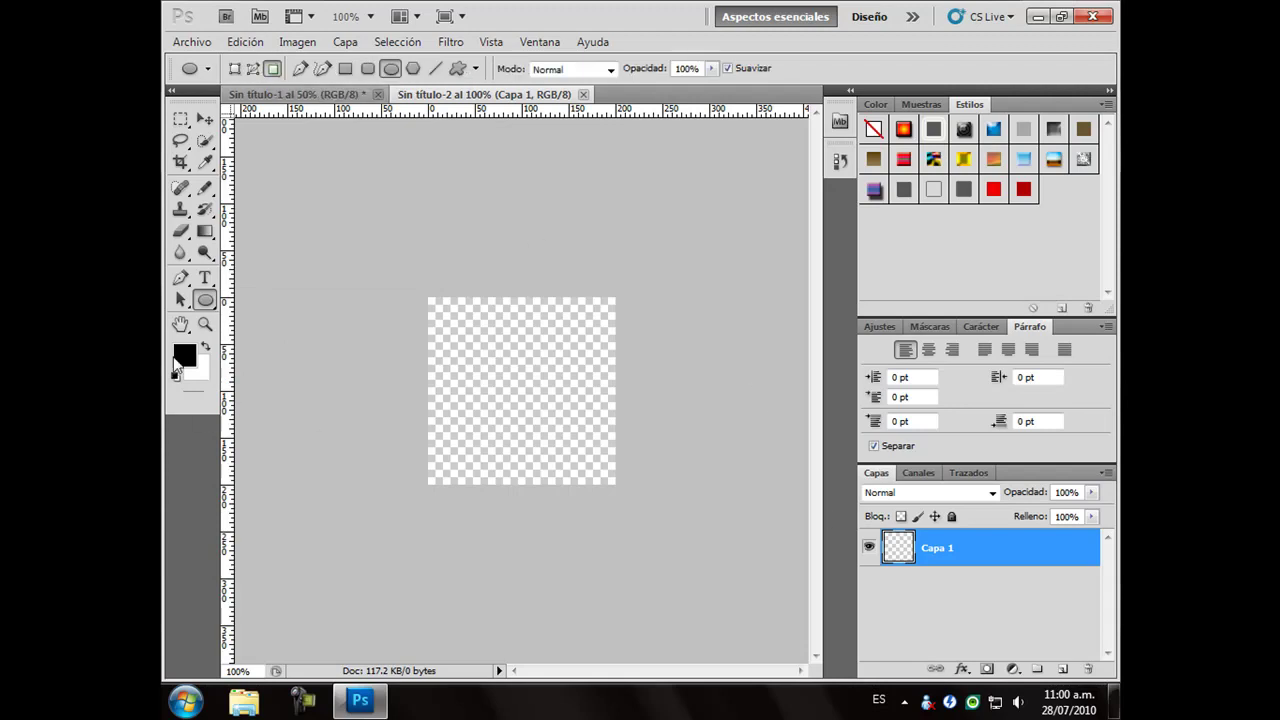
Set the foreground colour to dark grey #4b4b4b.
{"action": "left_click", "coordinate": [185, 356]}
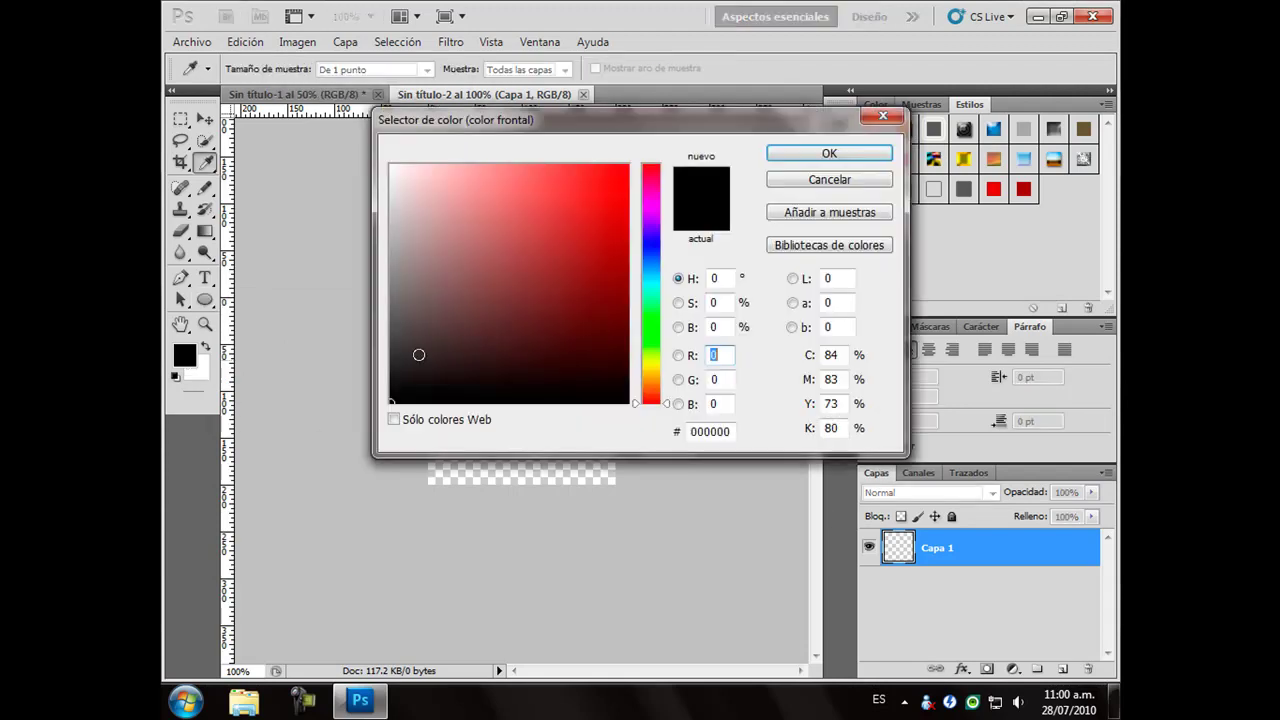
{"action": "left_click_drag", "start_coordinate": [395, 322], "coordinate": [387, 333]}
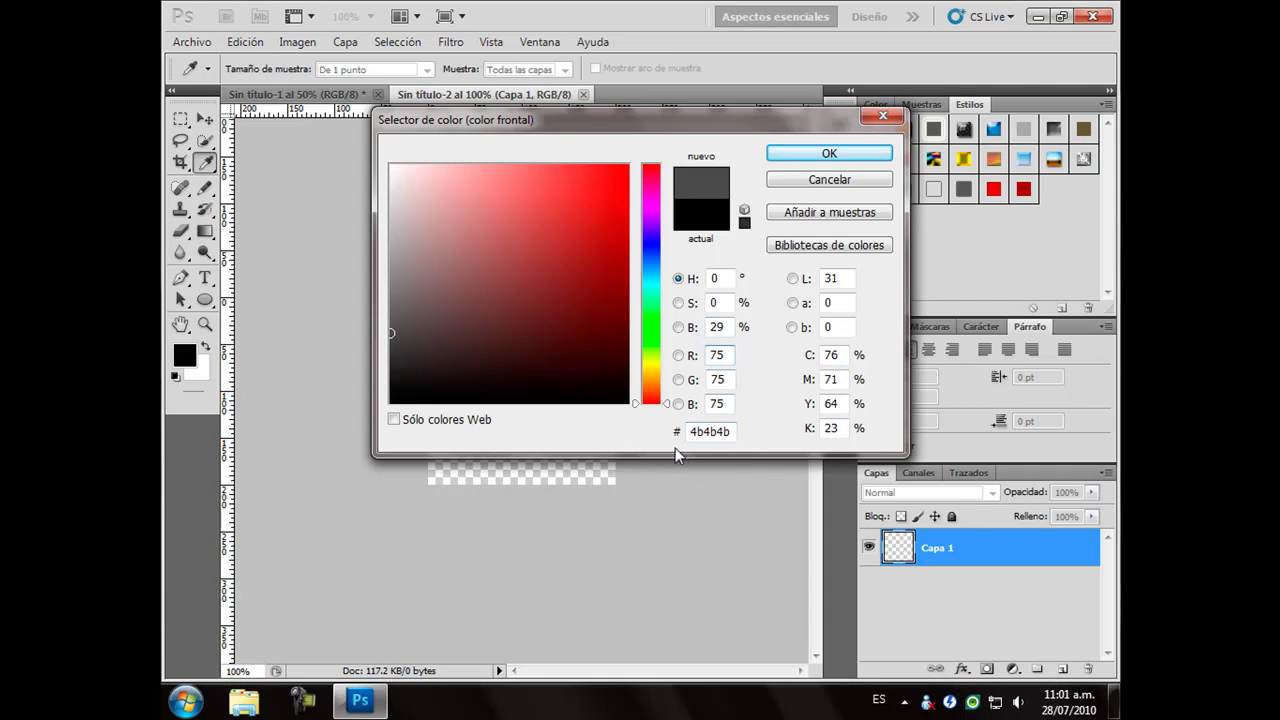
{"action": "left_click", "coordinate": [785, 153]}
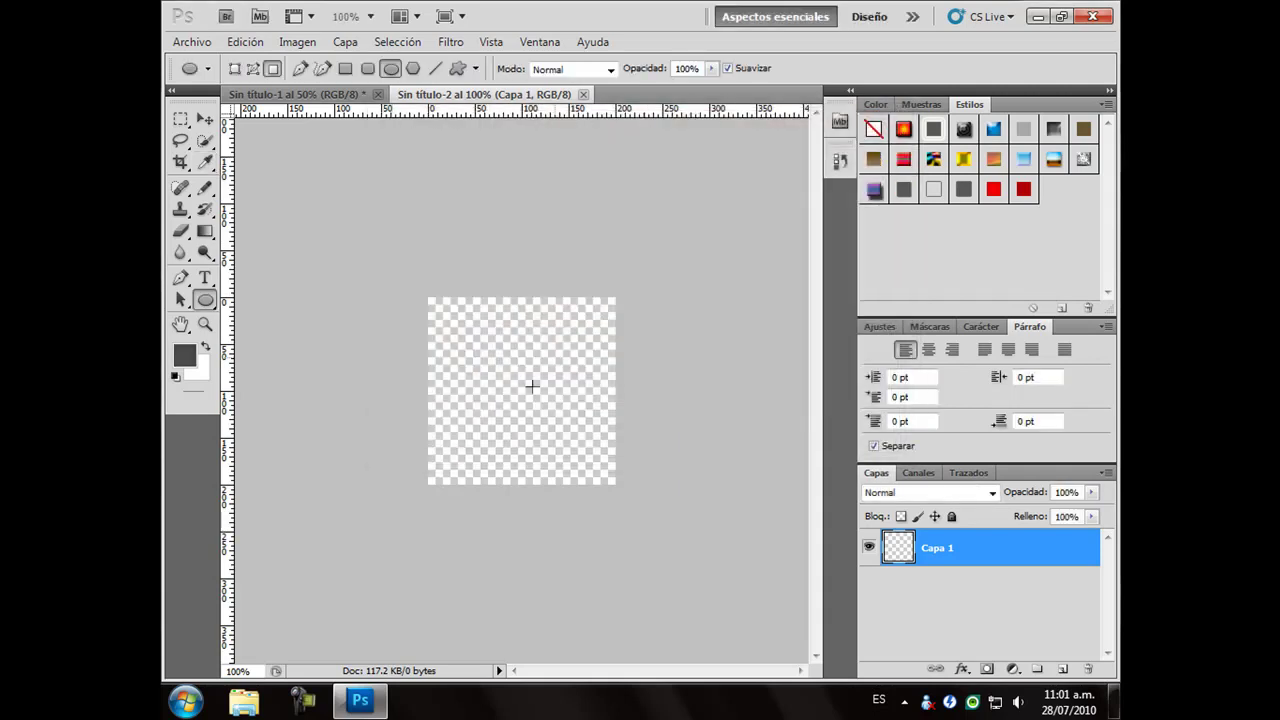
Place guides along the canvas's left, top, right and bottom edges.
{"action": "left_click_drag", "start_coordinate": [445, 352], "coordinate": [429, 355]}
{"action": "left_click_drag", "start_coordinate": [501, 108], "coordinate": [526, 297]}
{"action": "left_click_drag", "start_coordinate": [229, 388], "coordinate": [616, 371]}
{"action": "left_click_drag", "start_coordinate": [564, 112], "coordinate": [543, 485]}
Add a horizontal centre guide and draw a large dark grey circle outward from the canvas centre.
{"action": "mouse_move", "coordinate": [413, 388]}
{"action": "left_mouse_down"}
{"action": "mouse_move", "coordinate": [241, 390]}
{"action": "mouse_move", "coordinate": [522, 382]}
{"action": "left_mouse_up"}
{"action": "left_click", "coordinate": [643, 283]}
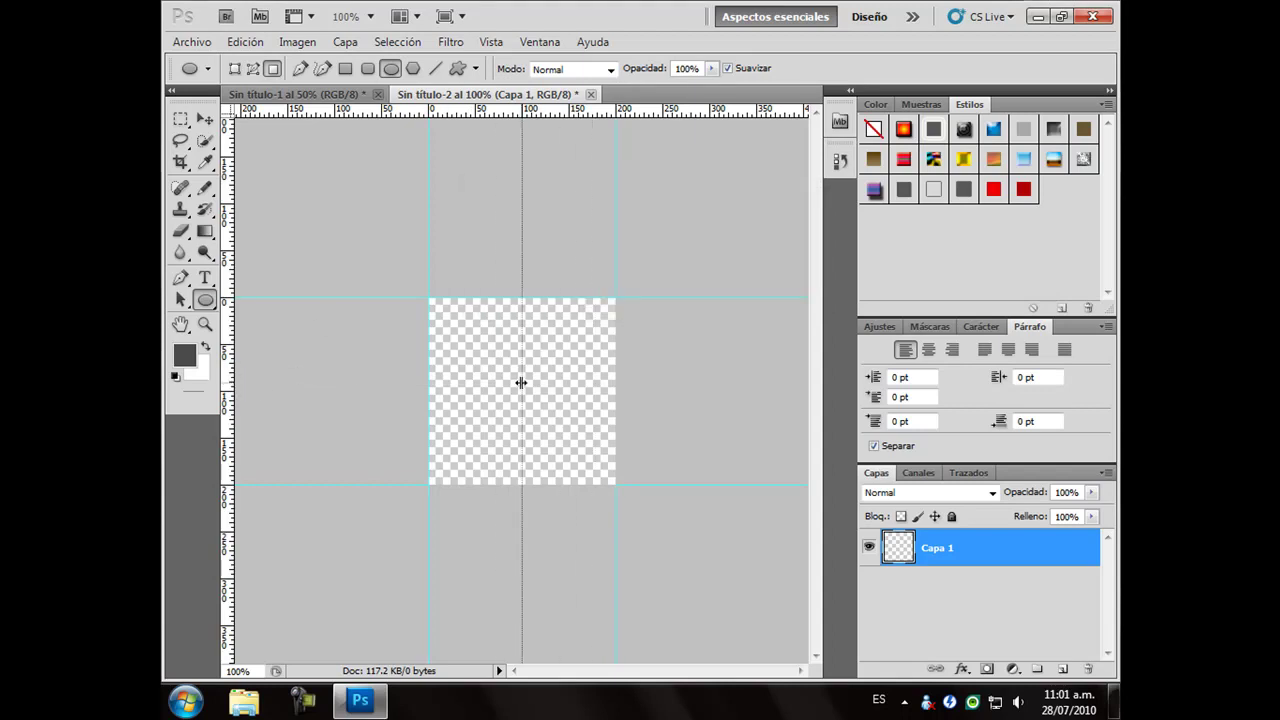
{"action": "left_click_drag", "start_coordinate": [519, 115], "coordinate": [504, 391]}
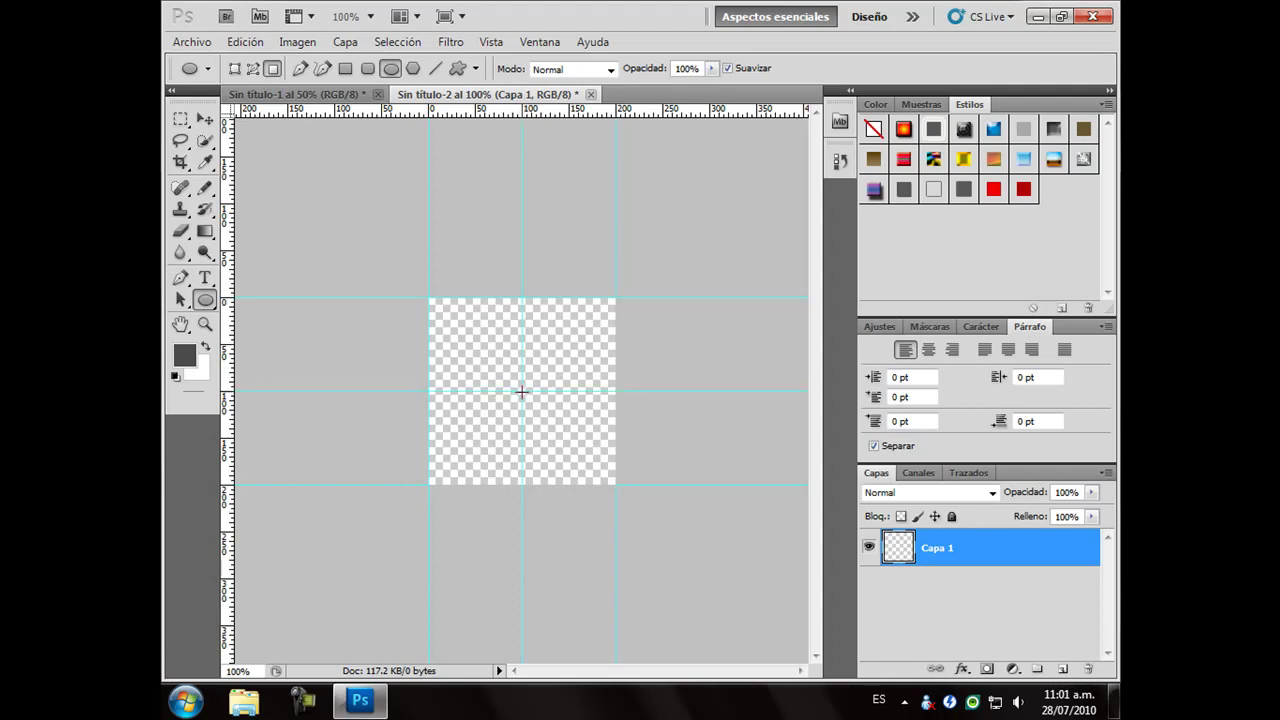
{"action": "left_click_drag", "start_coordinate": [522, 391], "coordinate": [471, 311]}
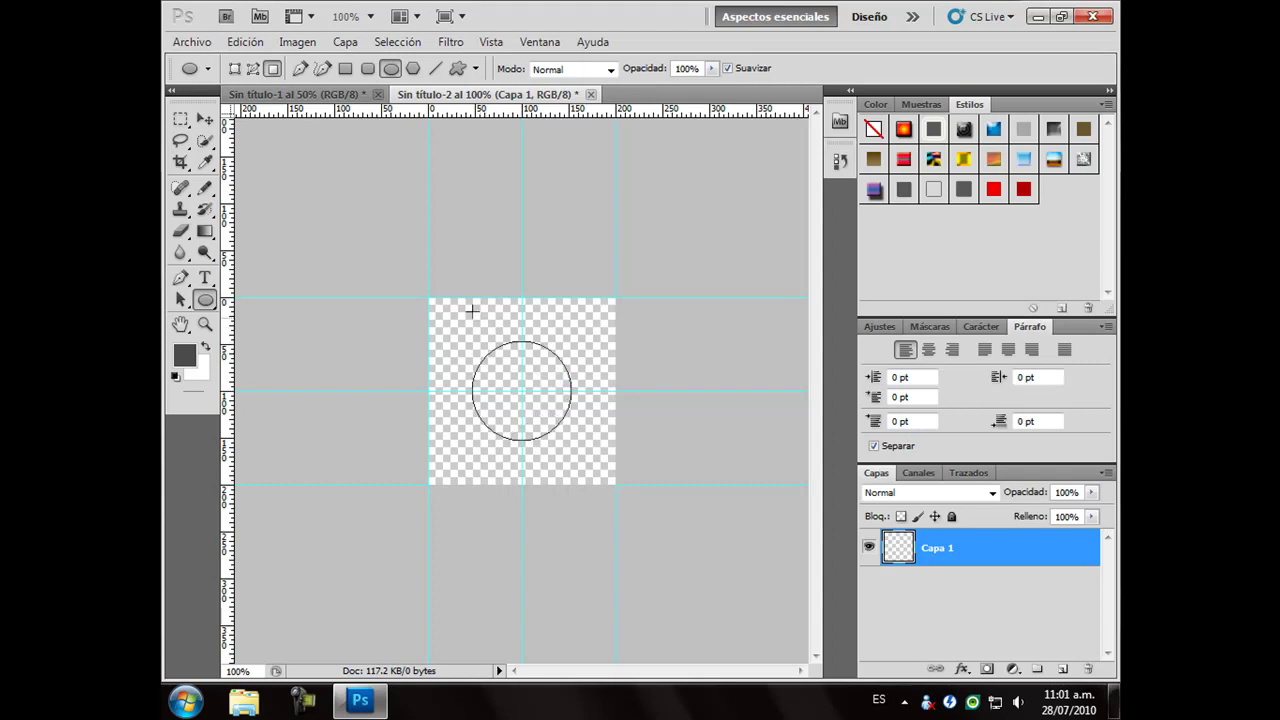
{"action": "left_click_drag", "start_coordinate": [471, 311], "coordinate": [442, 265]}
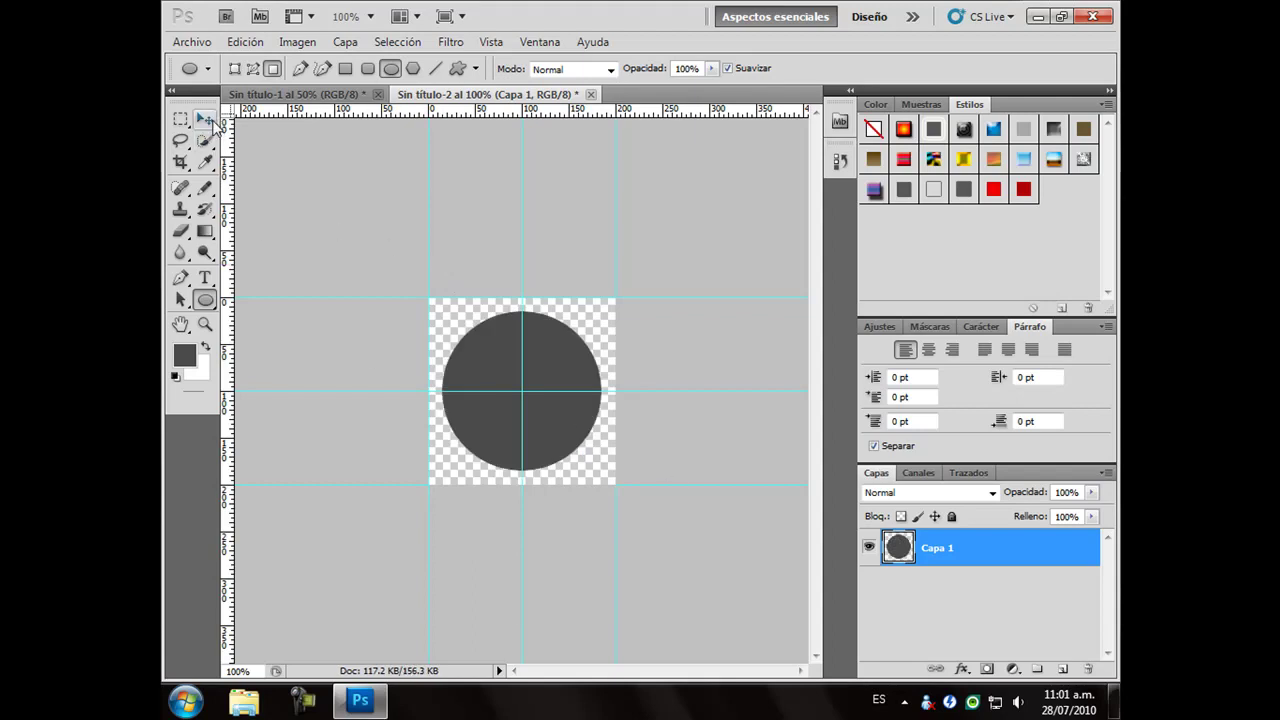
Add a new empty layer above the circle and switch to the Custom Shape tool.
{"action": "left_click", "coordinate": [1061, 668]}
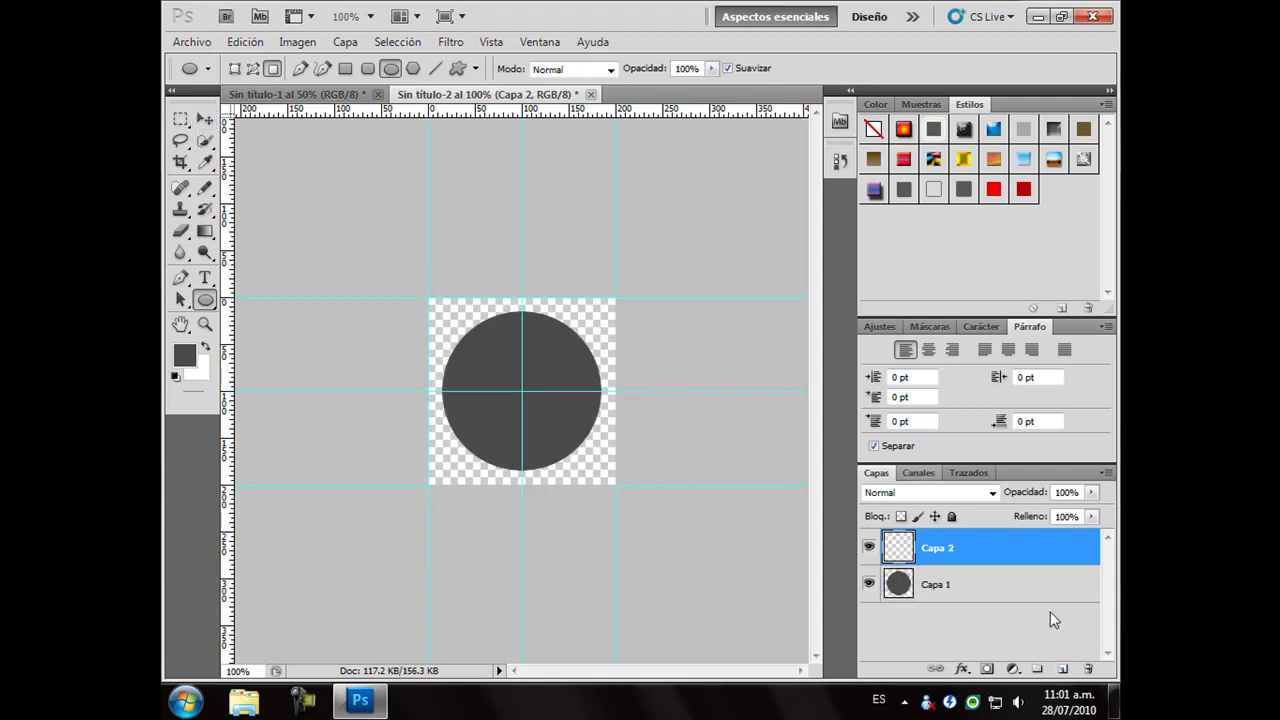
{"action": "right_click", "coordinate": [205, 300]}
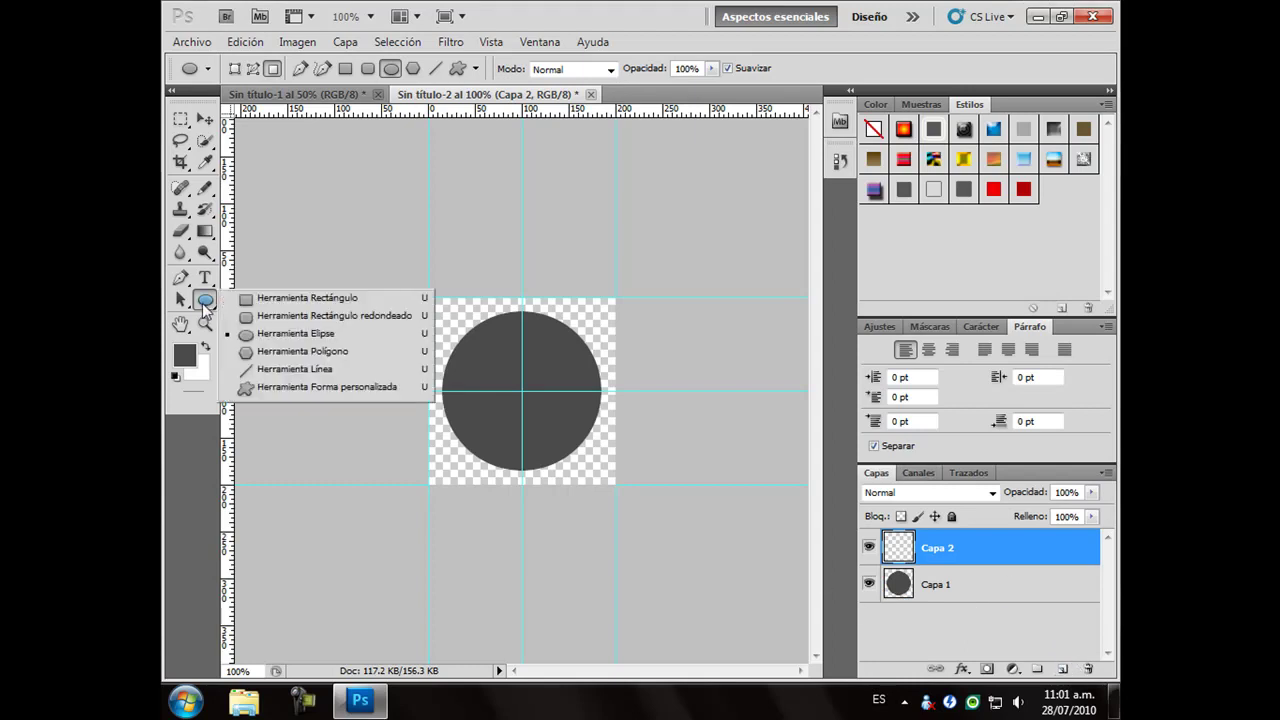
{"action": "left_click", "coordinate": [305, 387]}
Load the full Todas shape library, choose an arrow shape, and pick light grey b3afaf.
{"action": "left_click", "coordinate": [477, 67]}
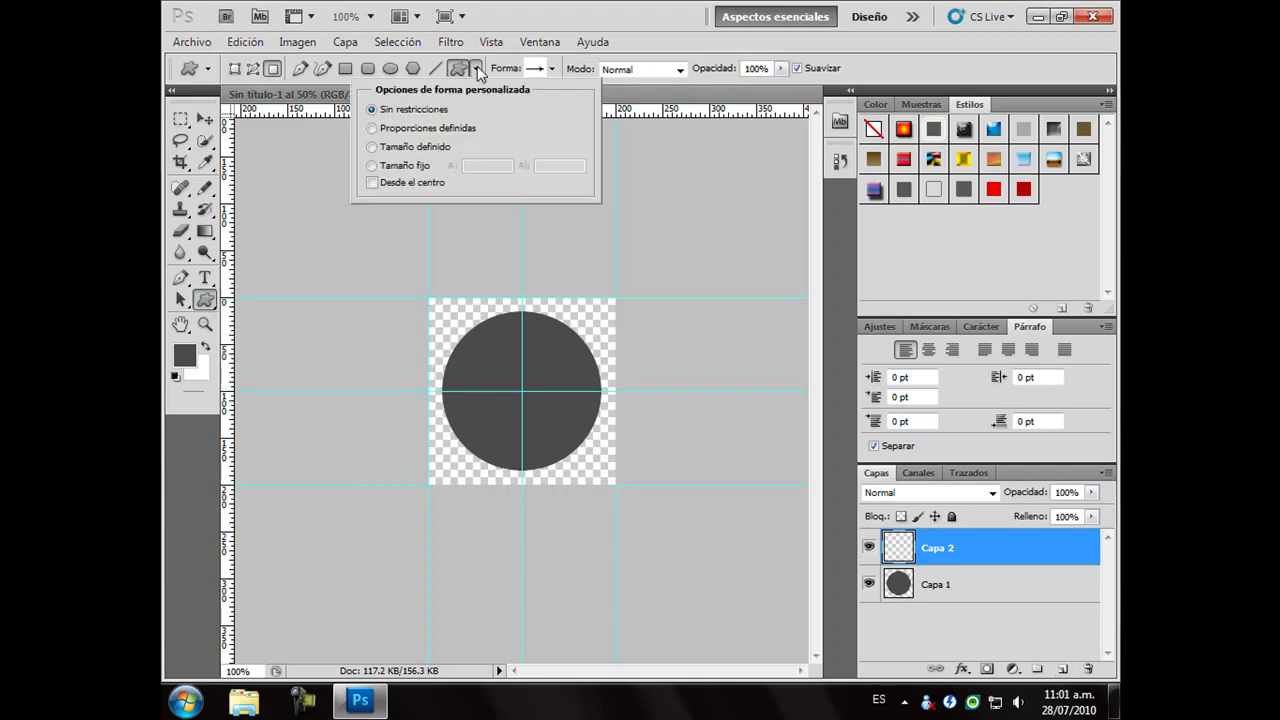
{"action": "left_click", "coordinate": [551, 74]}
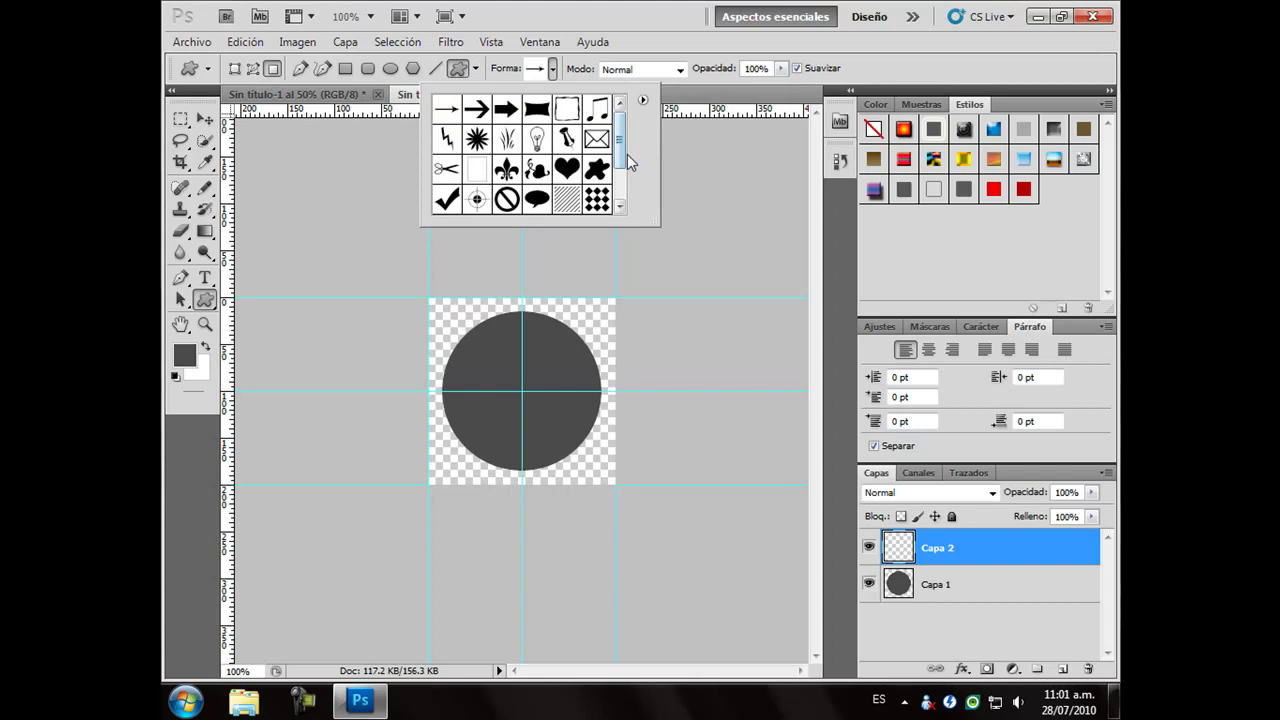
{"action": "mouse_move", "coordinate": [621, 157]}
{"action": "left_mouse_down"}
{"action": "mouse_move", "coordinate": [612, 178]}
{"action": "mouse_move", "coordinate": [616, 138]}
{"action": "left_mouse_up"}
{"action": "left_click", "coordinate": [643, 101]}
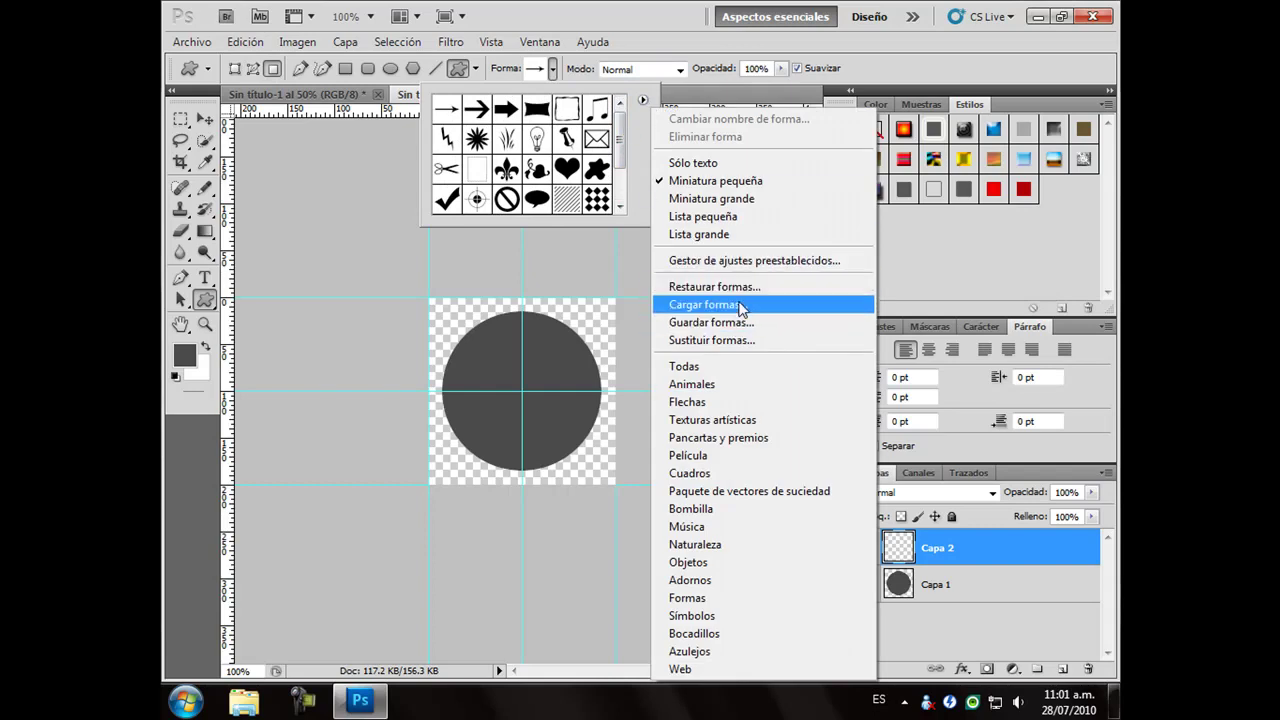
{"action": "left_click", "coordinate": [750, 368]}
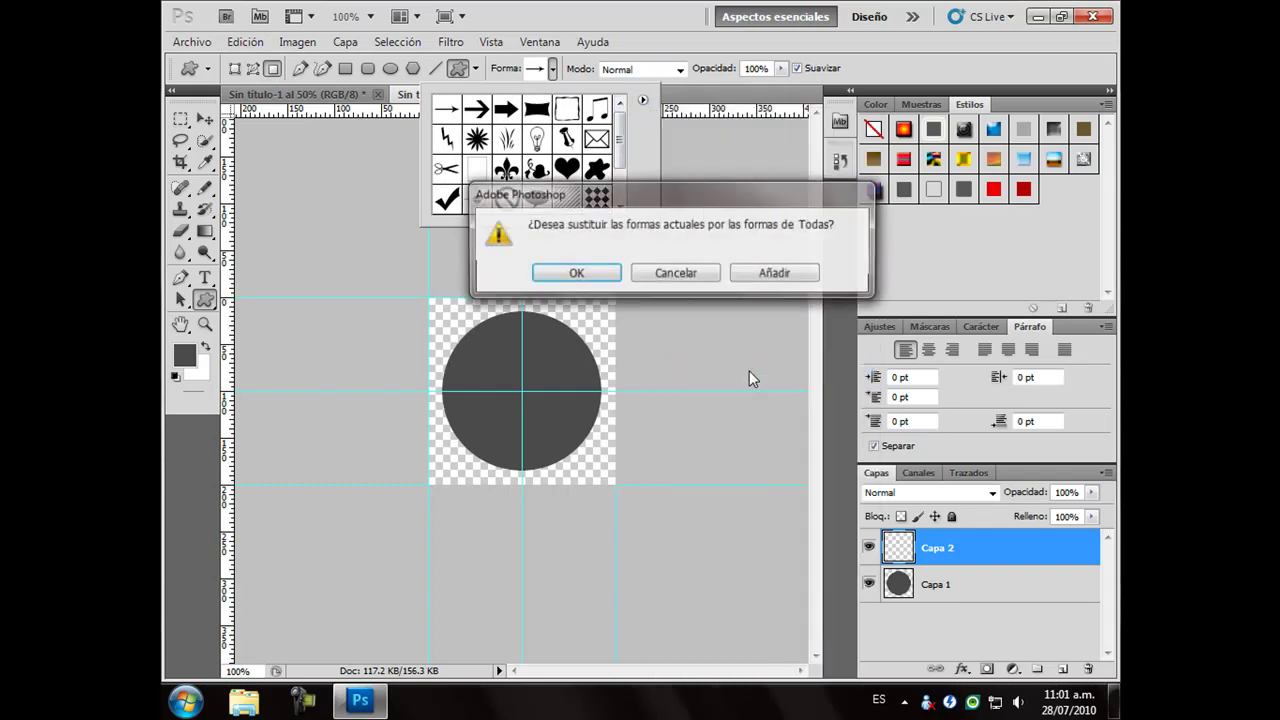
{"action": "left_click", "coordinate": [602, 275]}
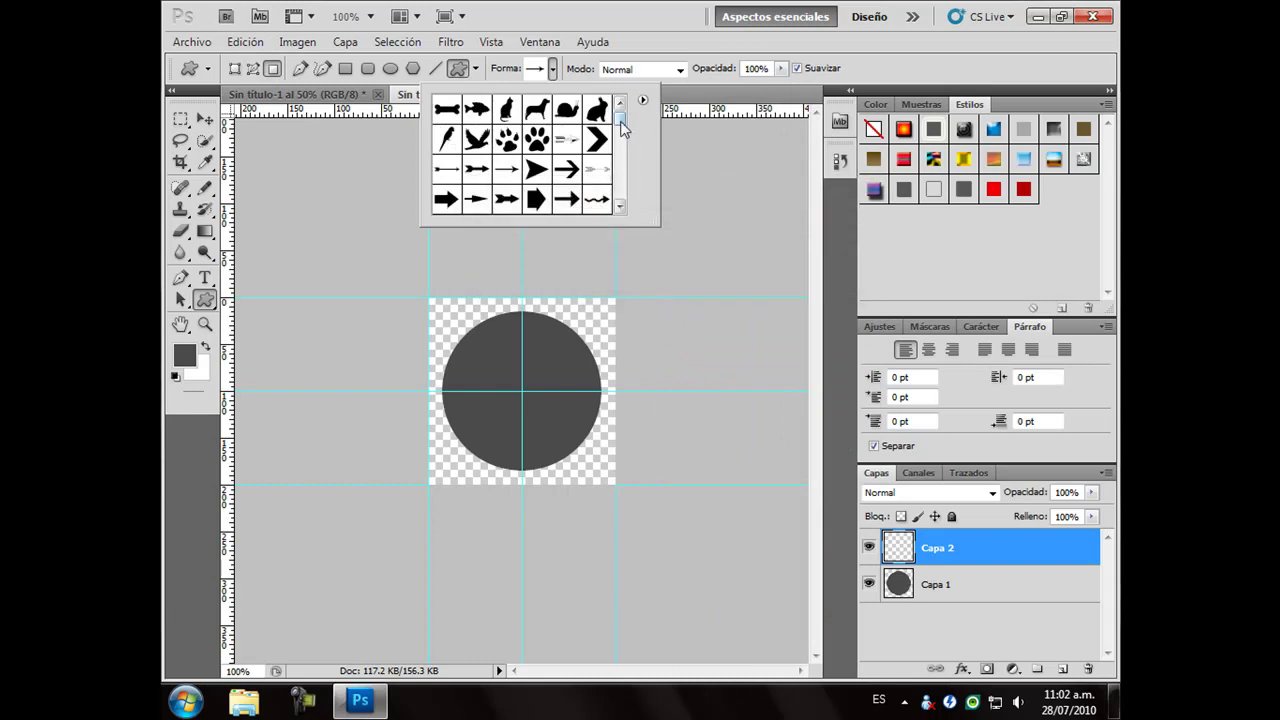
{"action": "left_click_drag", "start_coordinate": [621, 130], "coordinate": [621, 136]}
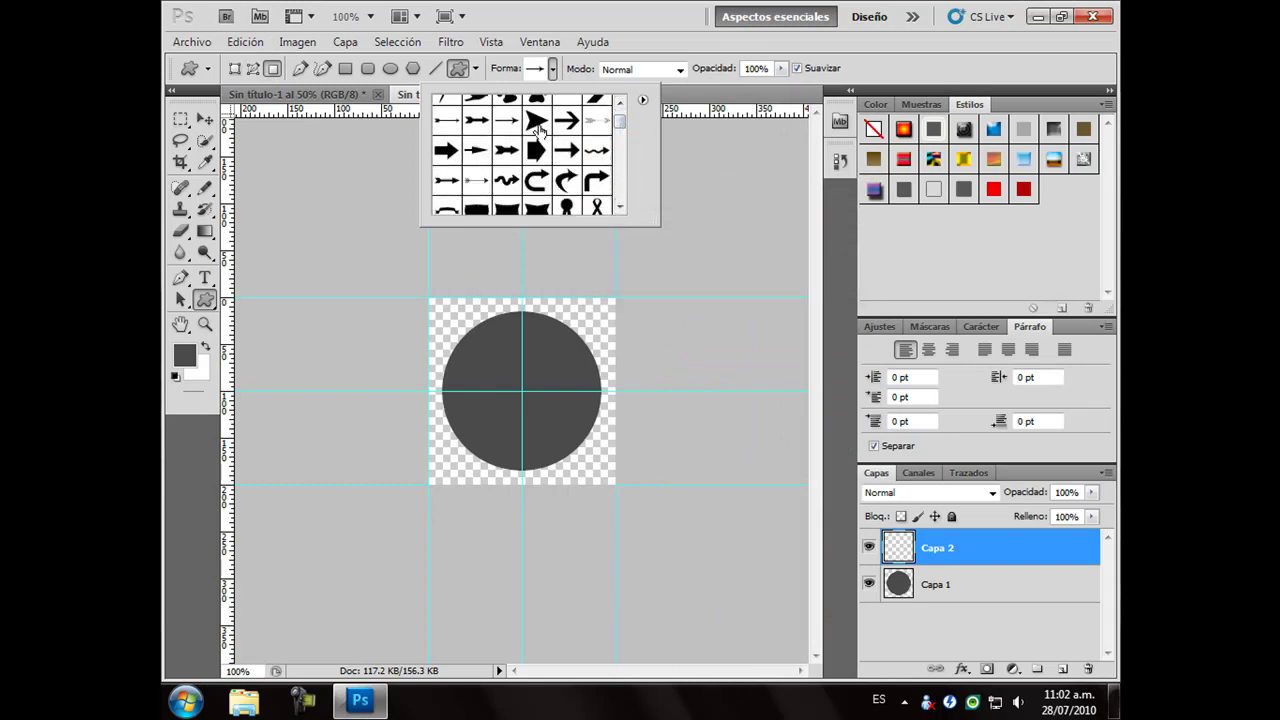
{"action": "left_click", "coordinate": [538, 122]}
{"action": "left_click", "coordinate": [190, 358]}
{"action": "mouse_move", "coordinate": [457, 180]}
{"action": "left_mouse_down"}
{"action": "mouse_move", "coordinate": [389, 209]}
{"action": "mouse_move", "coordinate": [394, 236]}
{"action": "left_mouse_up"}
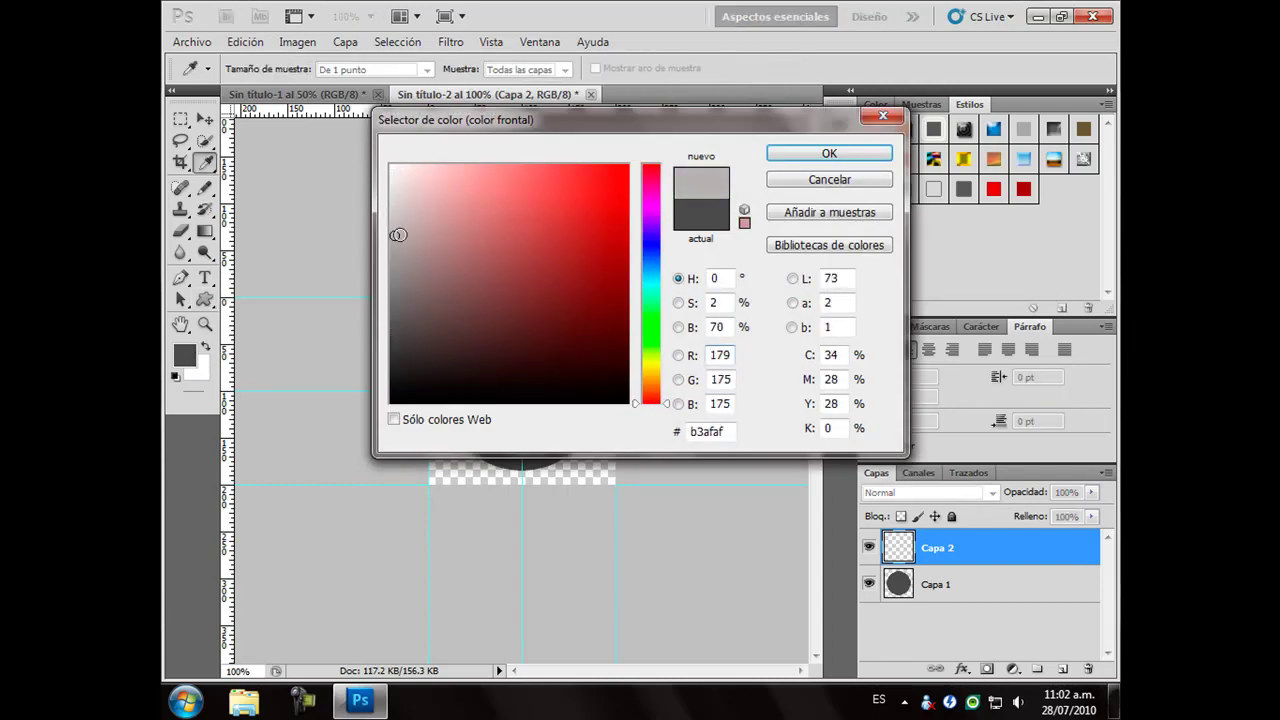
Confirm light grey b3afaf and draw the arrow centred on the dark circle from the guide intersection.
{"action": "left_click", "coordinate": [848, 156]}
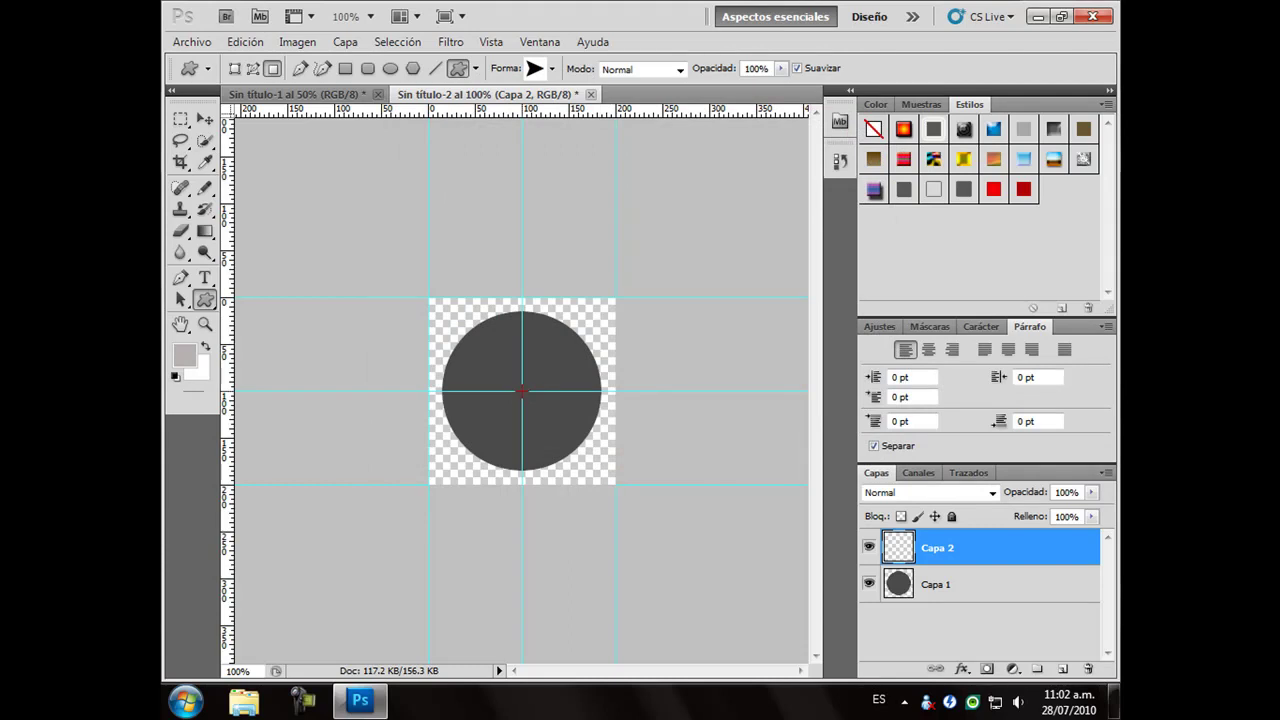
{"action": "left_click_drag", "start_coordinate": [516, 380], "coordinate": [485, 345]}
{"action": "left_click_drag", "start_coordinate": [485, 345], "coordinate": [488, 350]}
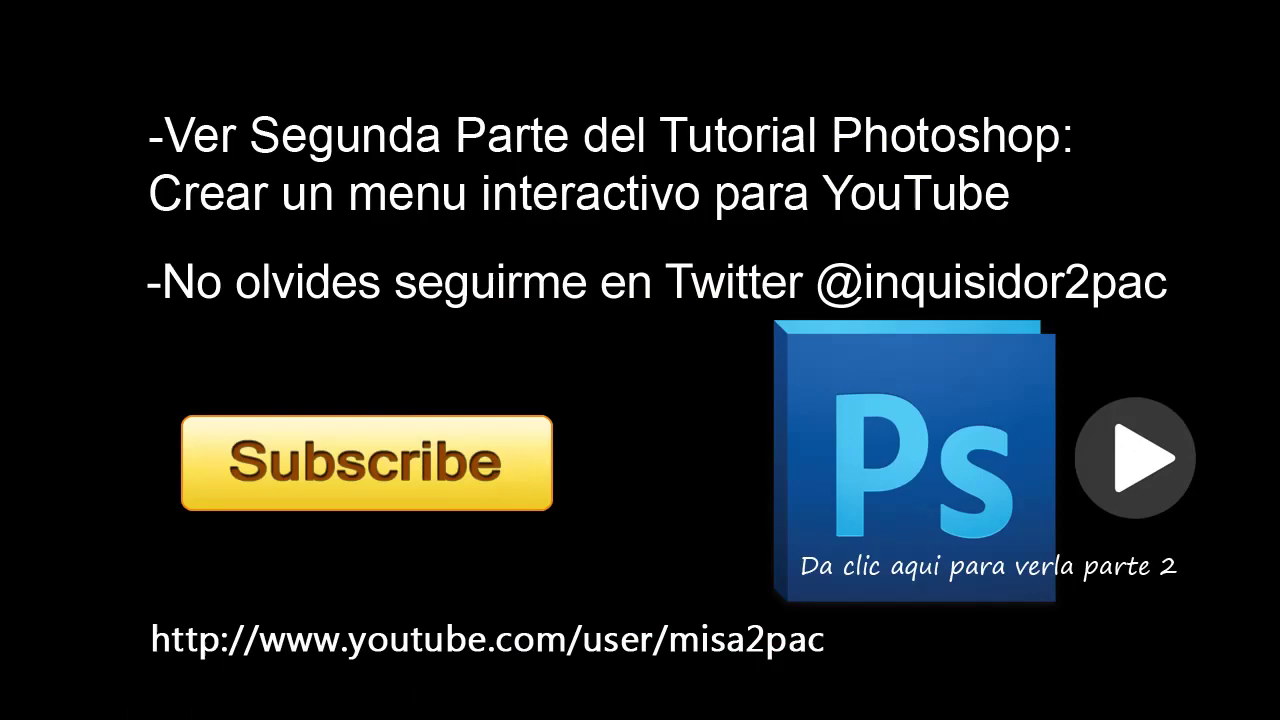